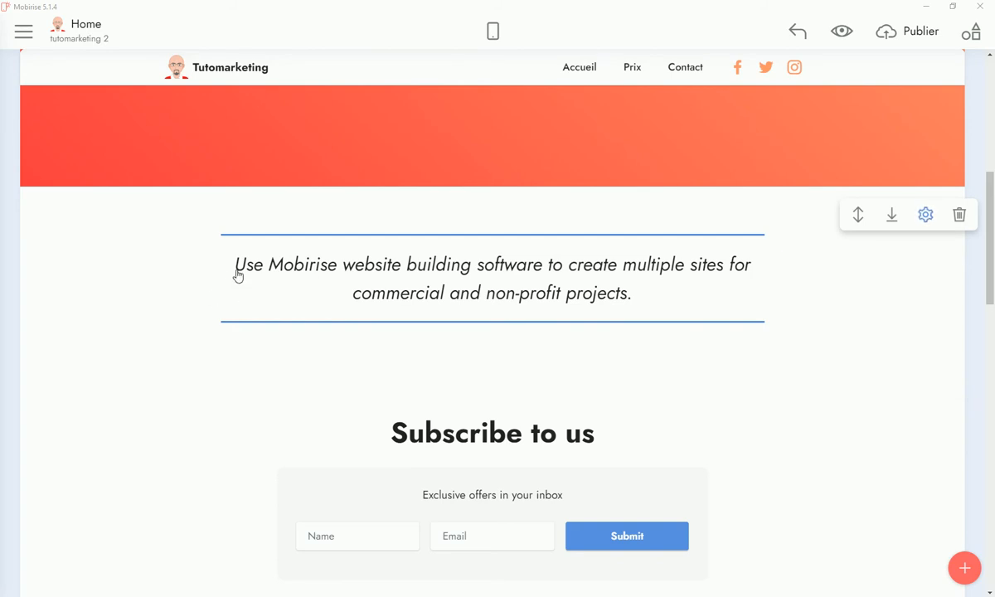
Copy the English quote about building multiple sites and switch to the browser translator
double_click(241, 264)
left_click(236, 263)
left_click_drag(238, 264, 628, 313)
right_click(603, 297)
left_click(646, 320)
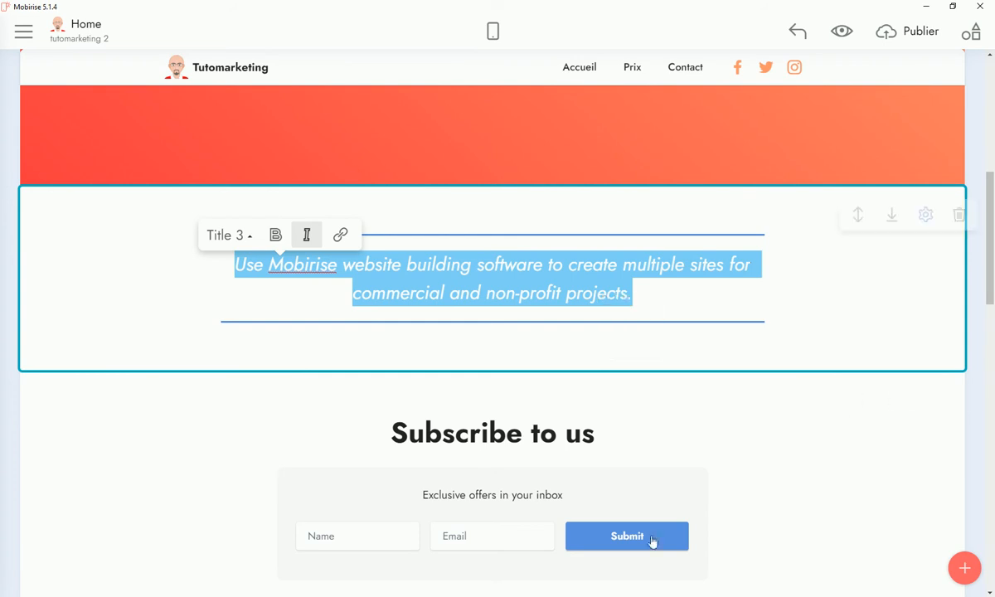
key("alt+Tab")
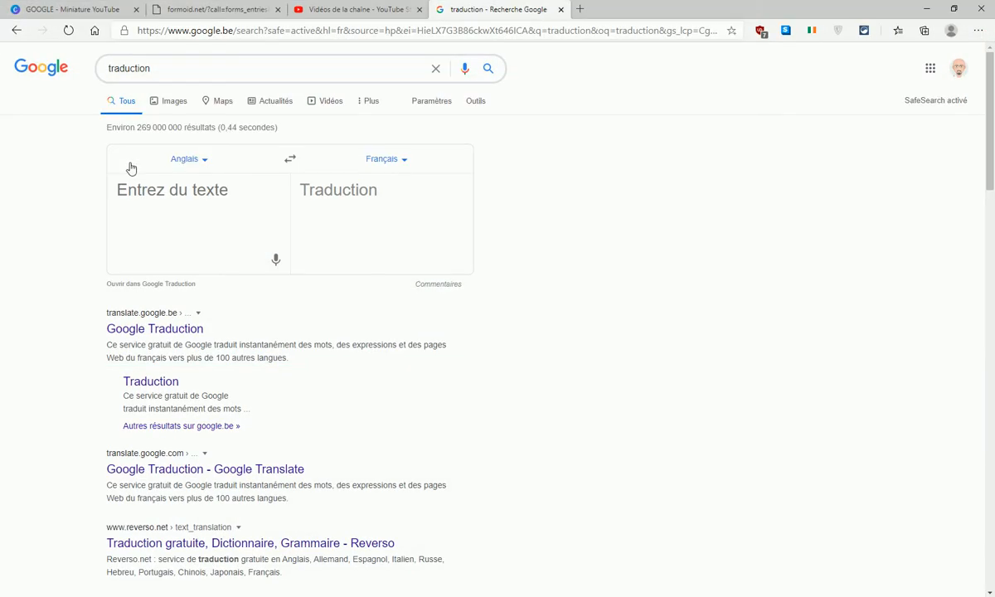
Paste the English quote into Google Translate and copy its French translation
right_click(203, 190)
left_click(253, 304)
left_click_drag(318, 190, 424, 320)
right_click(404, 294)
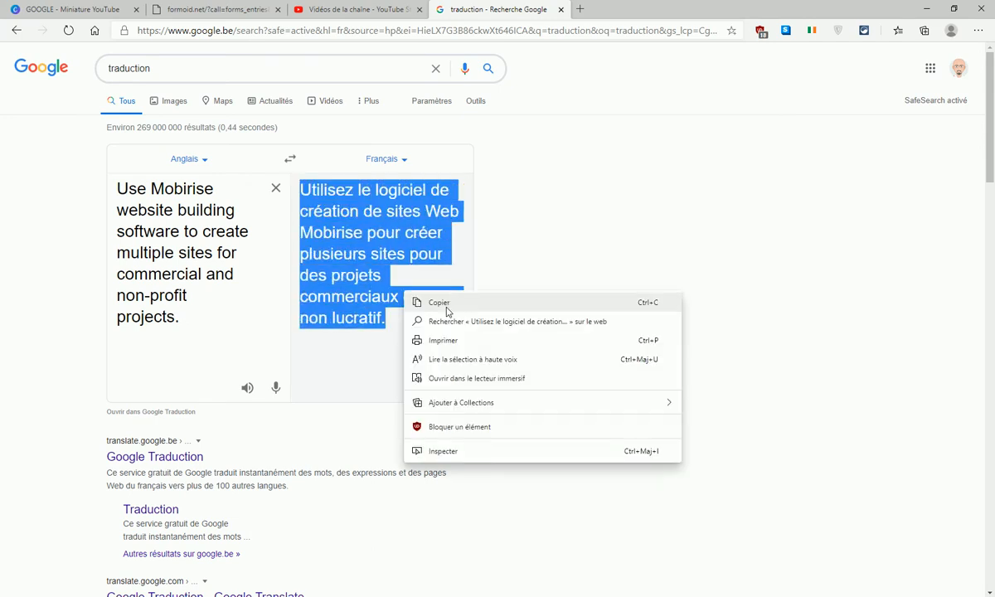
left_click(439, 304)
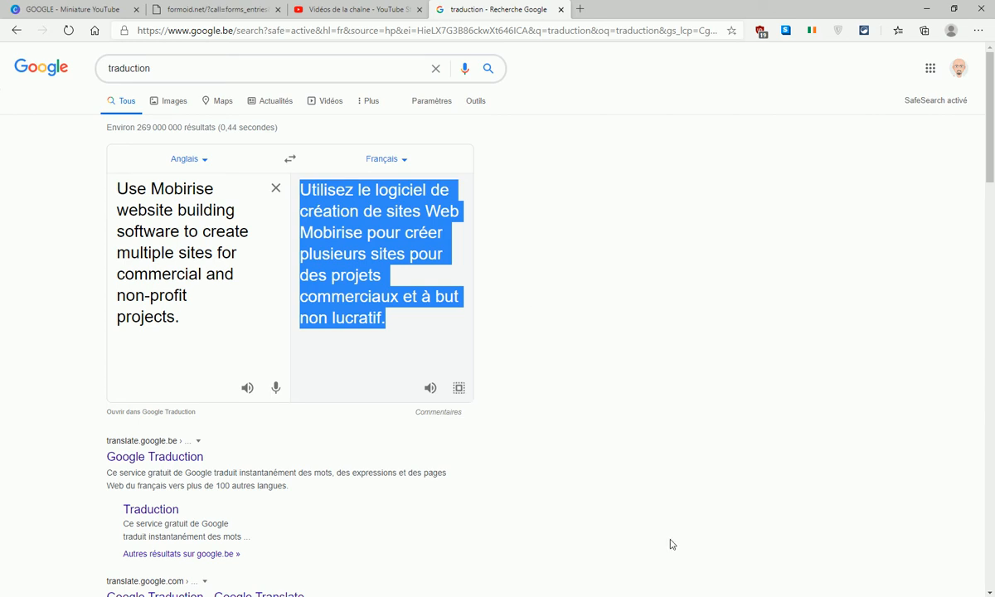
key("alt+Tab")
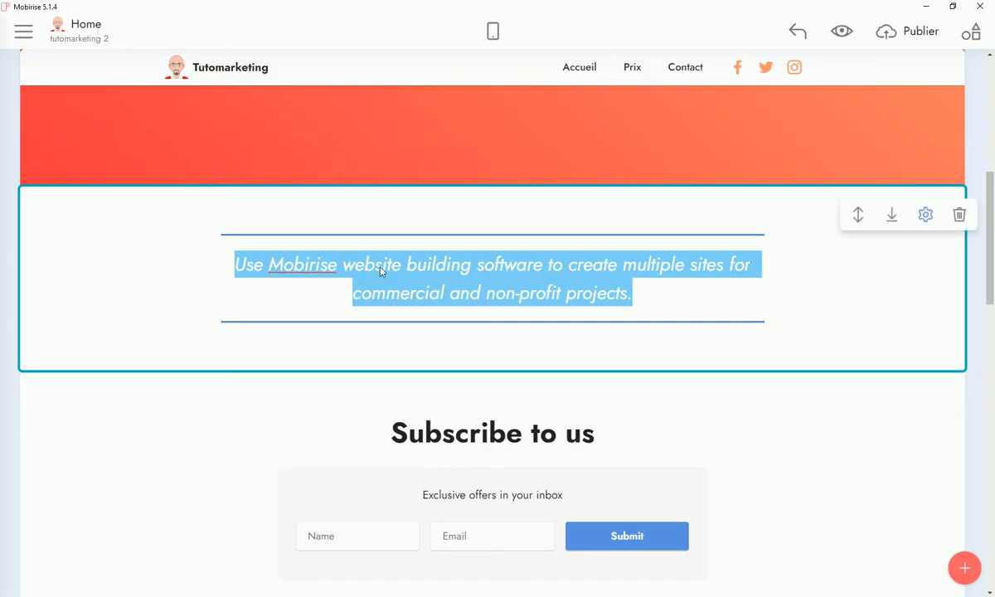
Paste the French quote over the English one and copy the 'Subscribe to us' heading
right_click(380, 270)
left_click(403, 306)
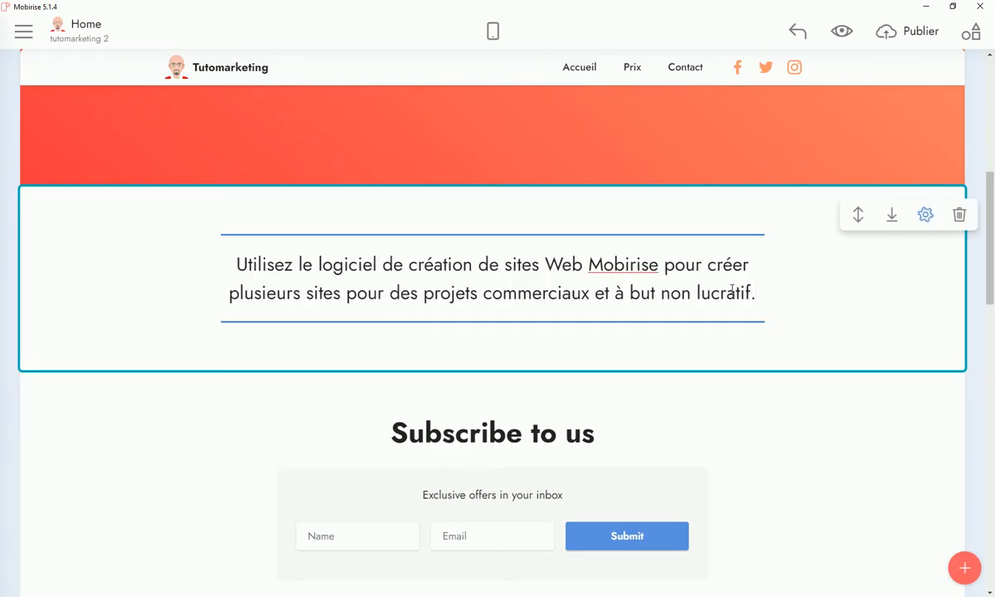
scroll(515, 423, "down", 3)
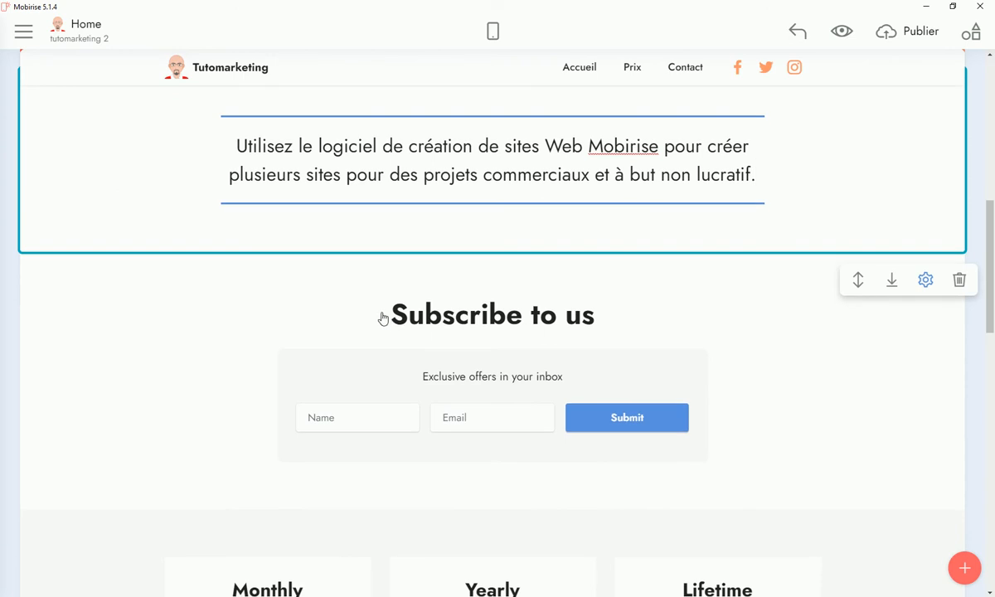
left_click_drag(390, 313, 603, 315)
right_click(587, 316)
left_click(605, 340)
Translate the heading to 'Abonnez-vous à nous', paste it in, and delete the empty line above
key("alt+Tab")
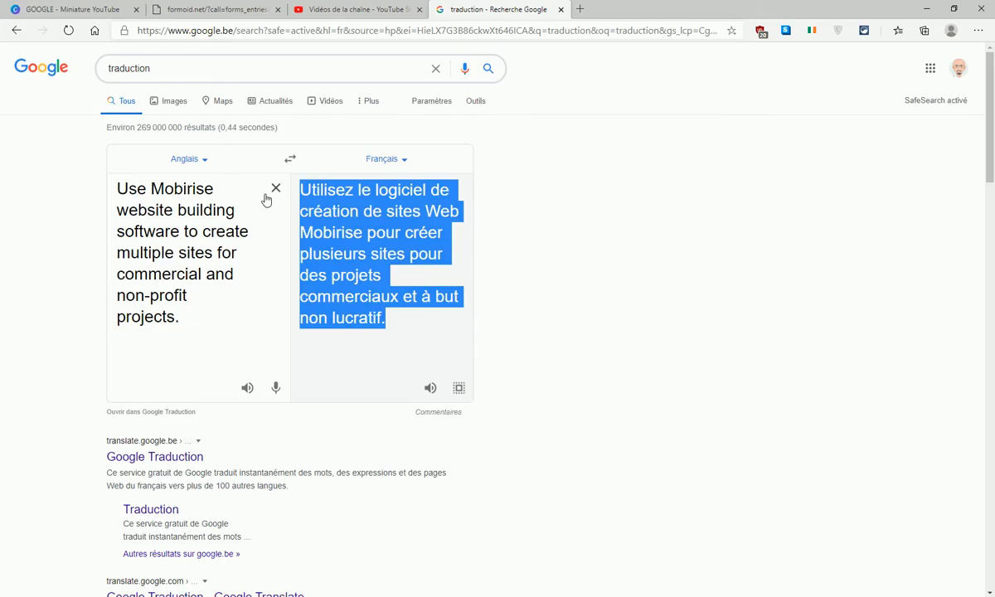
left_click(275, 189)
right_click(184, 189)
left_click(218, 304)
left_click_drag(298, 192, 480, 194)
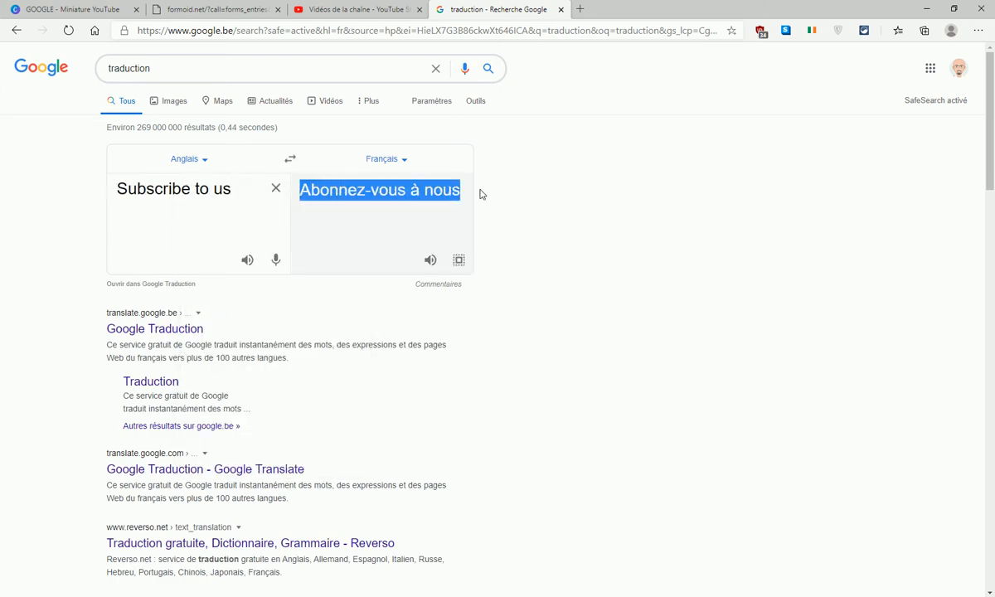
right_click(446, 190)
left_click(484, 201)
key("alt+Tab")
right_click(423, 321)
left_click(452, 355)
left_click(471, 318)
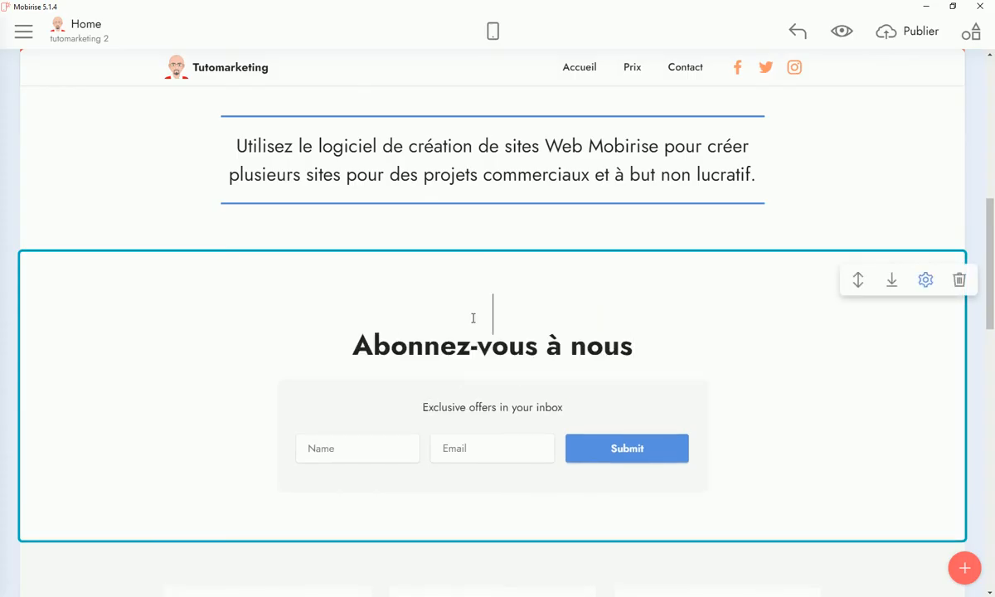
key("Delete")
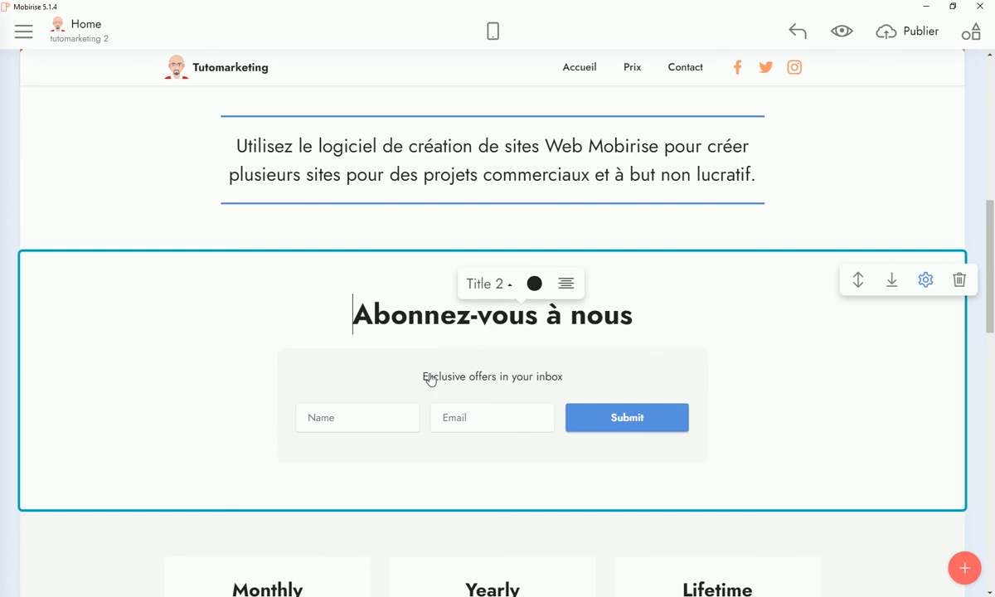
Copy 'Exclusive offers in your inbox' and get its French translation from Google Translate
left_click_drag(422, 377, 553, 379)
right_click(553, 380)
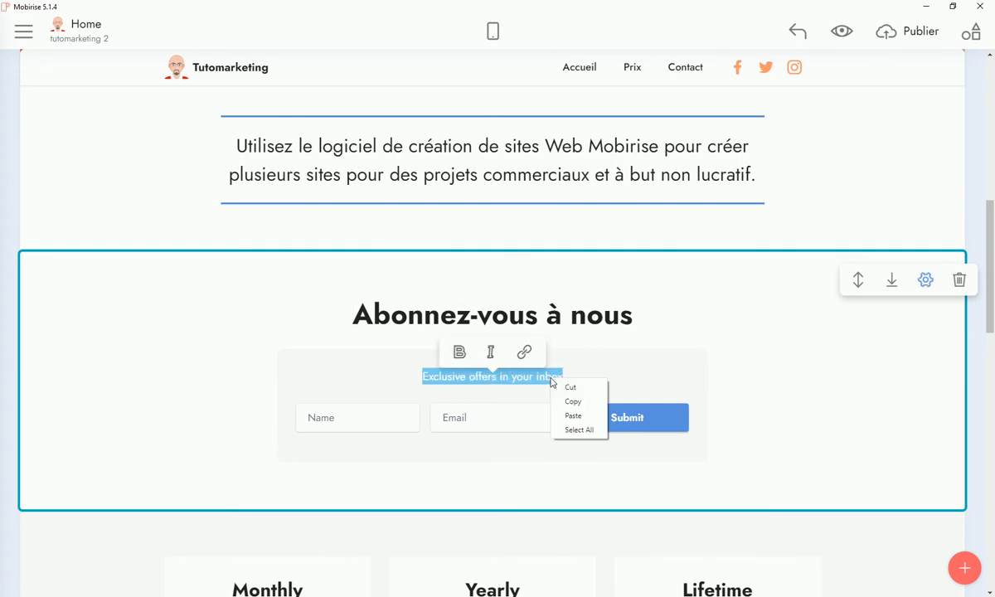
left_click(574, 401)
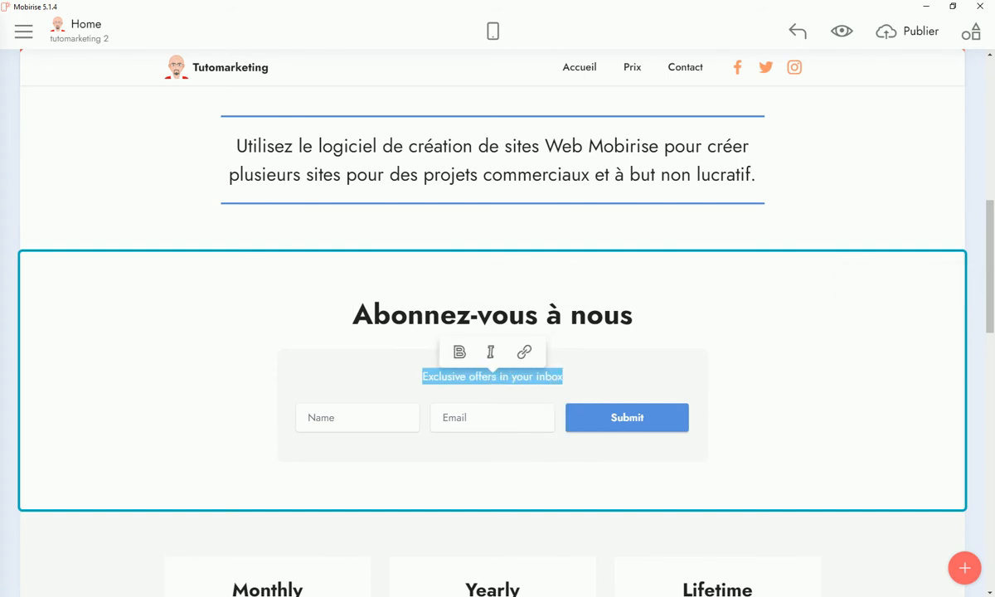
key("alt+Tab")
left_click(275, 187)
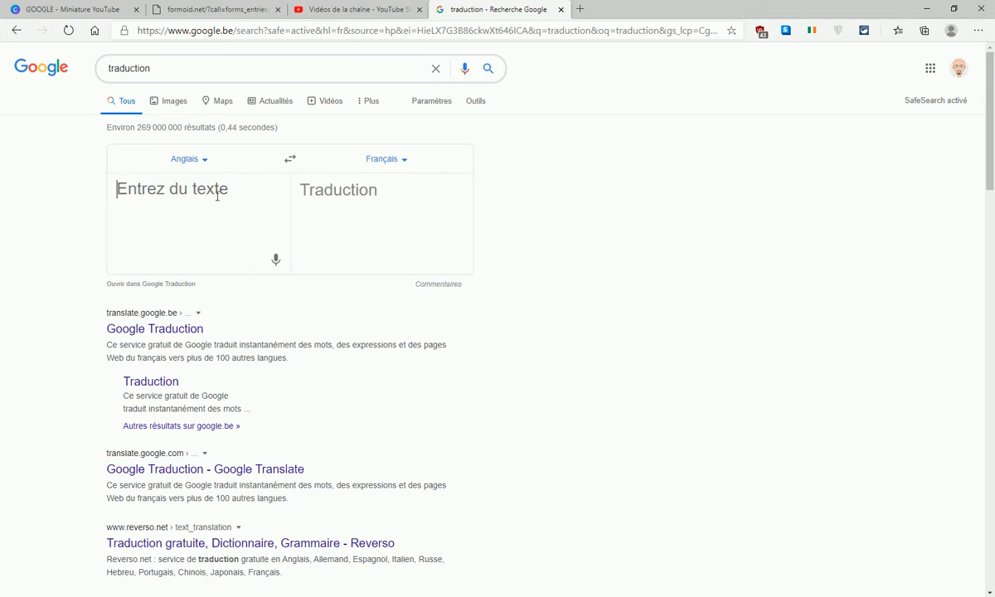
right_click(156, 189)
left_click(189, 304)
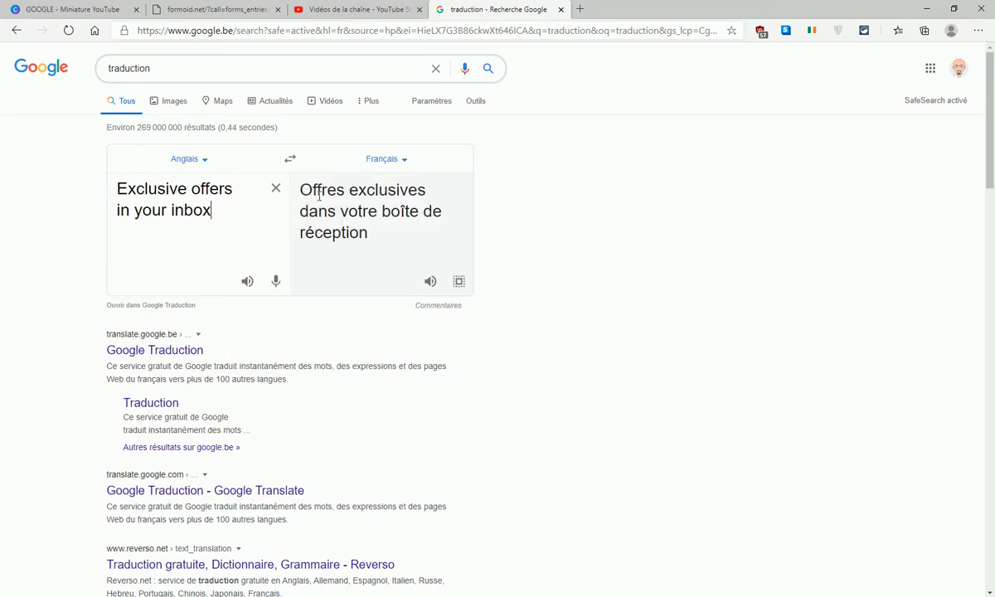
left_click_drag(301, 189, 393, 244)
right_click(347, 218)
left_click(382, 229)
Paste the French offers line over the English one in the subscribe section
key("alt+Tab")
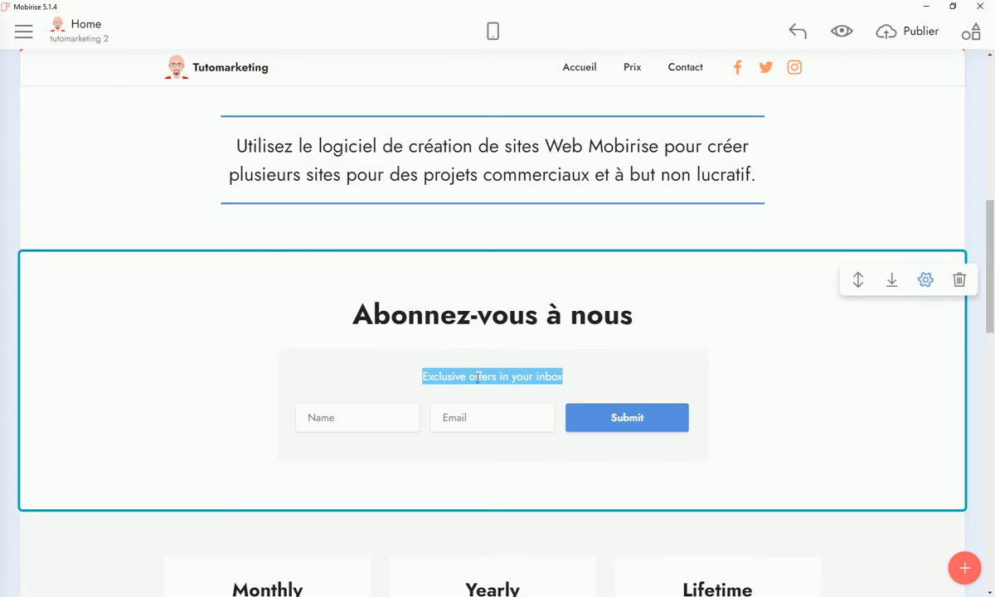
right_click(478, 379)
left_click(514, 415)
left_click(606, 416)
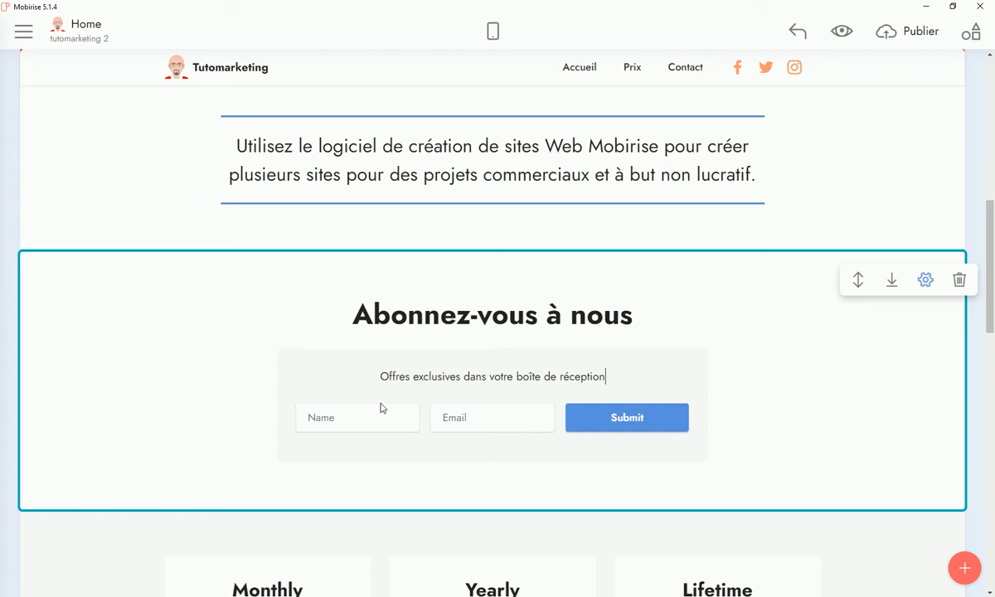
left_click(338, 418)
left_click(311, 417)
Change the name field placeholder to 'Nom' and enter the support notification e-mail address
left_click_drag(464, 94, 489, 93)
type("om")
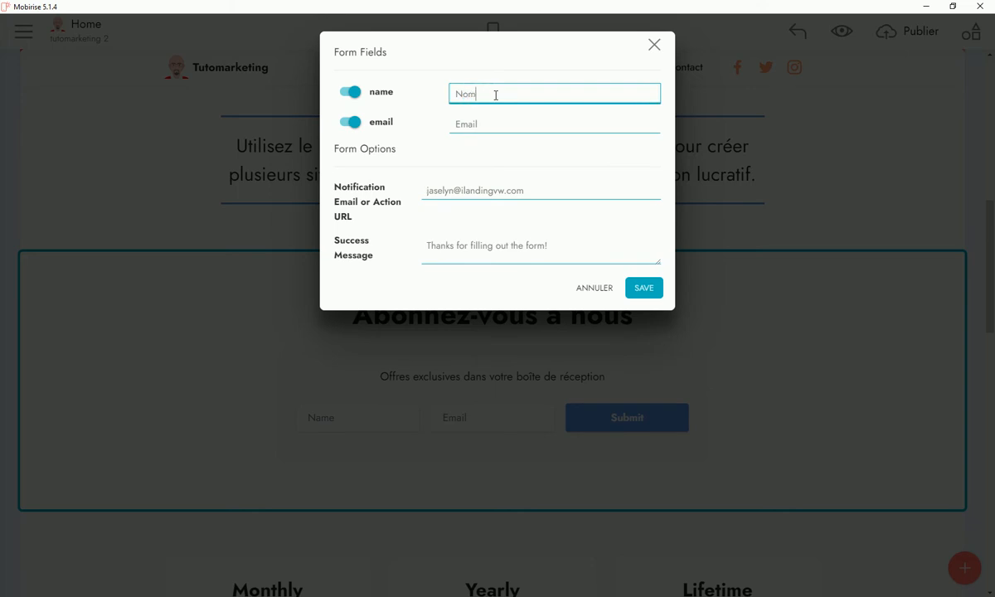
left_click(503, 190)
key("ctrl+a")
type("su")
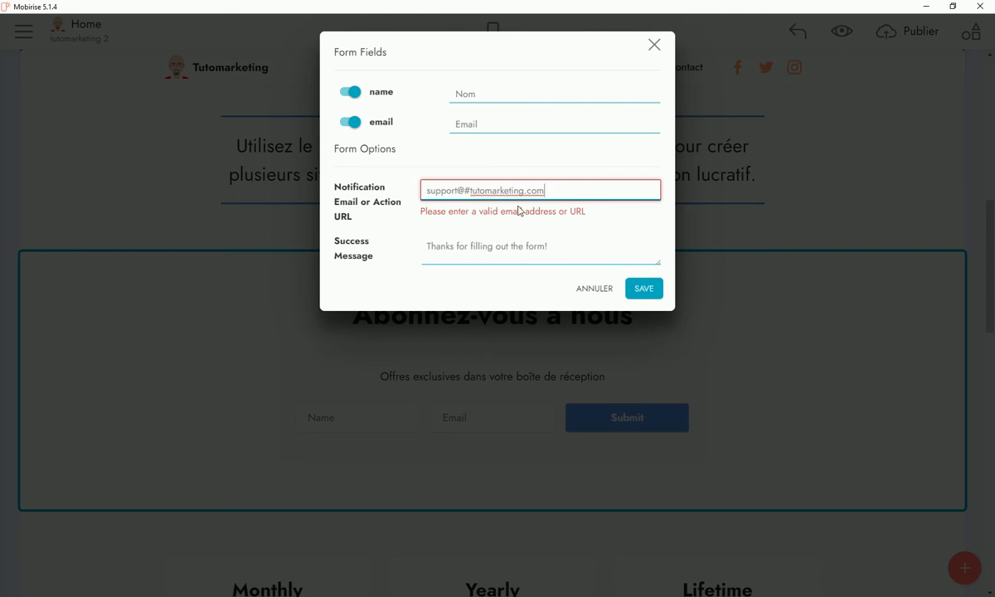
left_click(471, 193)
key("BackSpace")
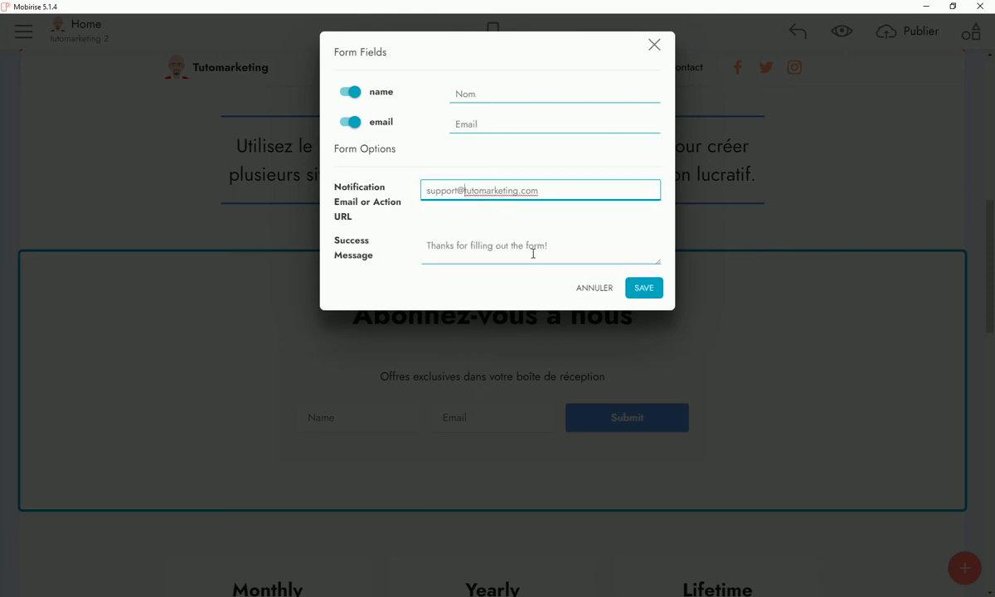
Copy the English success message and paste it into Google Translate
left_click_drag(546, 245, 422, 246)
right_click(437, 251)
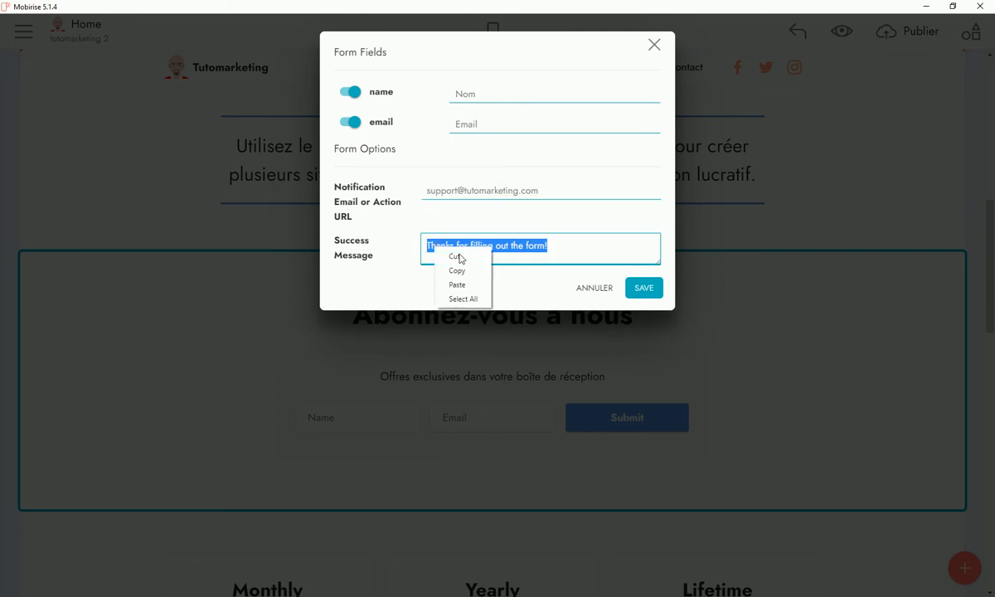
left_click(457, 271)
key("alt+Tab")
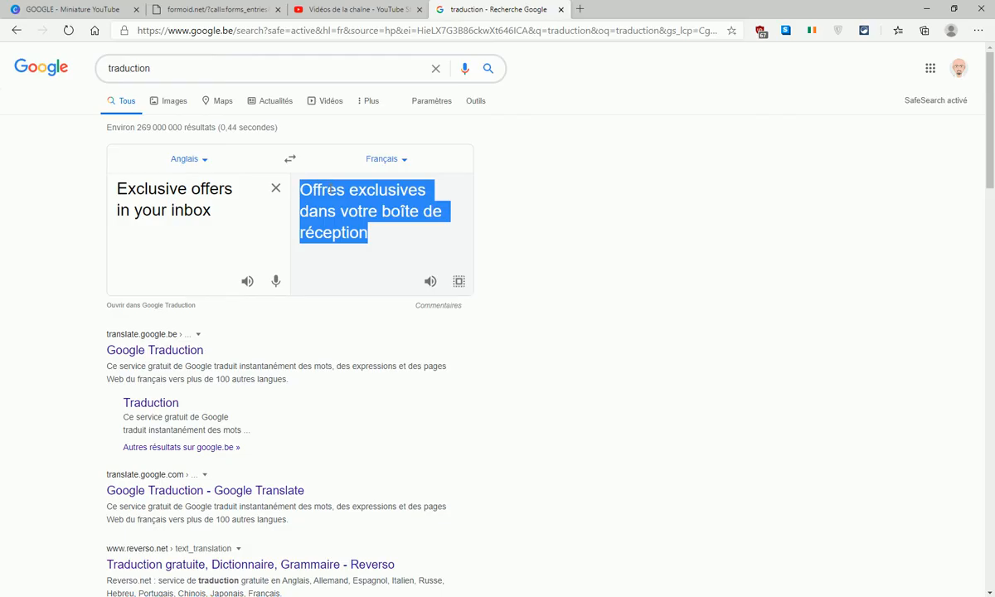
left_click(276, 188)
right_click(175, 190)
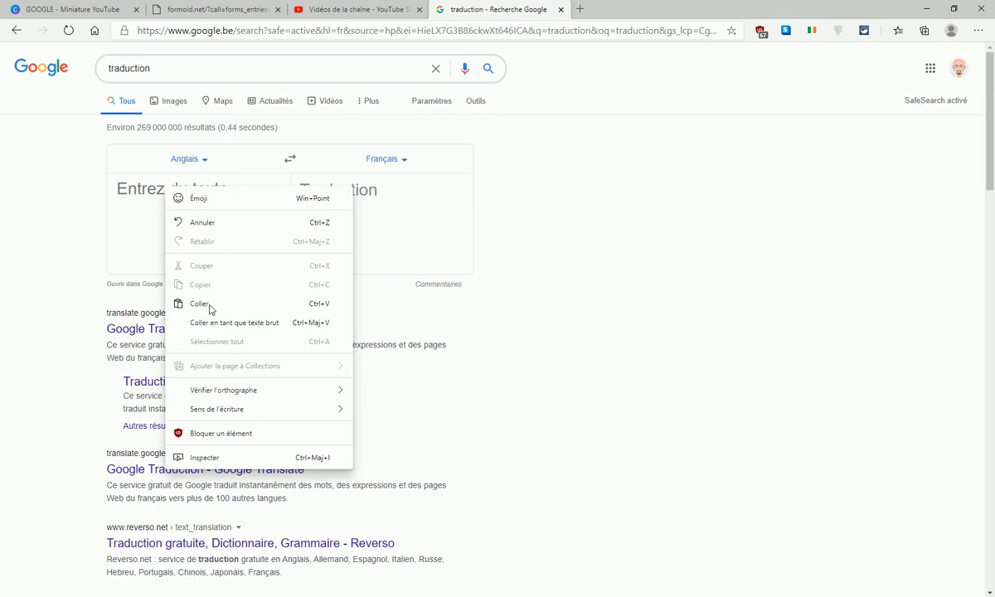
left_click(212, 303)
Paste the French success message over the English one in the form settings
left_click_drag(299, 190, 378, 214)
right_click(348, 218)
left_click(373, 226)
key("alt+Tab")
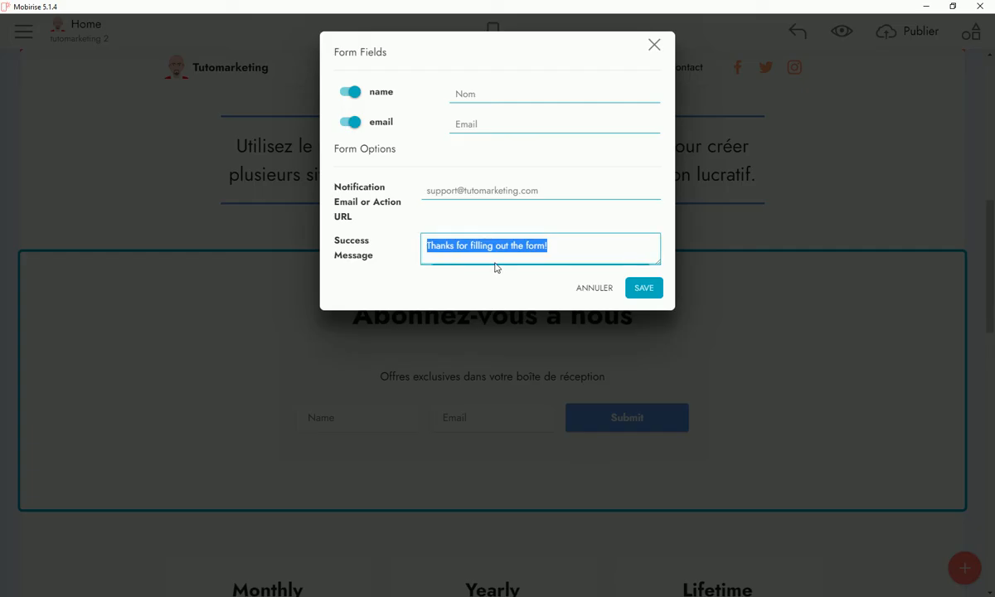
right_click(489, 247)
left_click(509, 281)
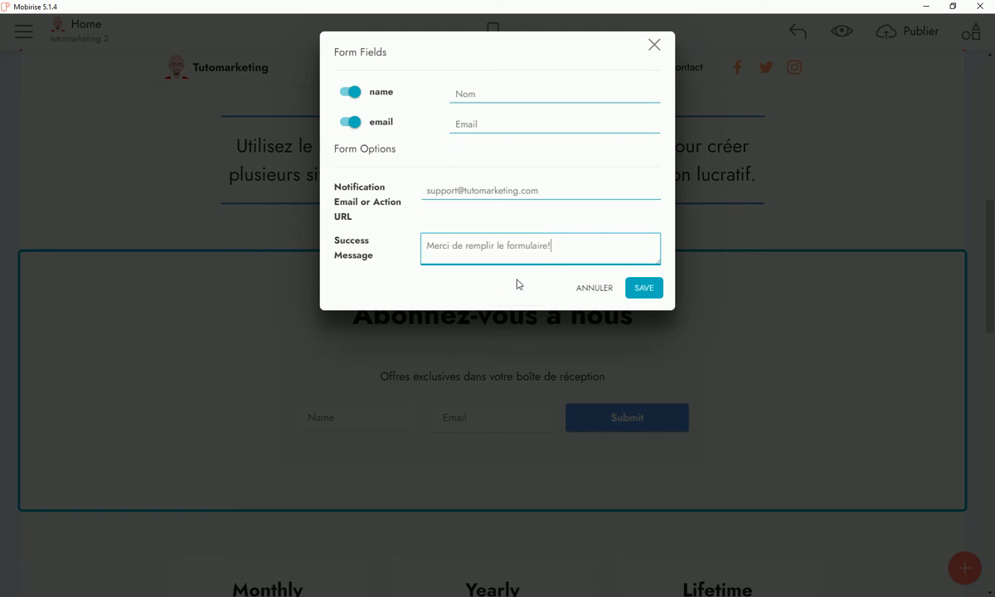
key("Return")
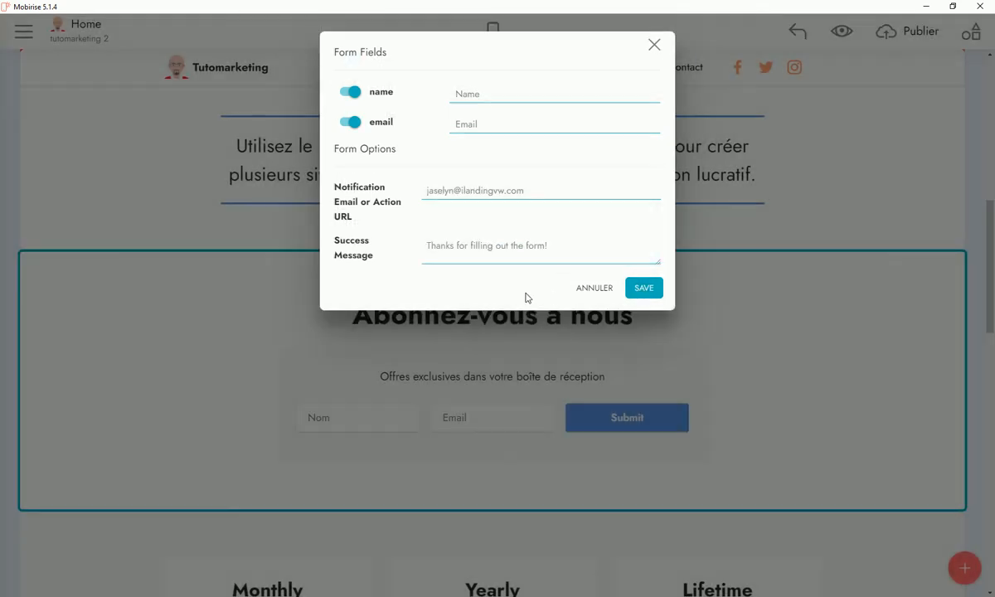
Retype the notification e-mail as the support address and paste the French success message
key("ctrl+a")
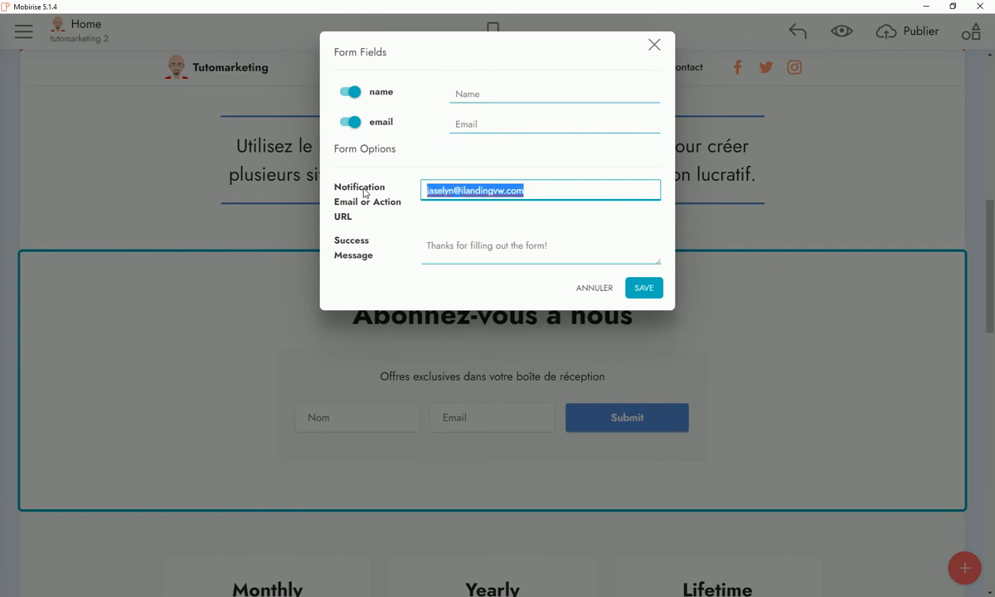
type("S")
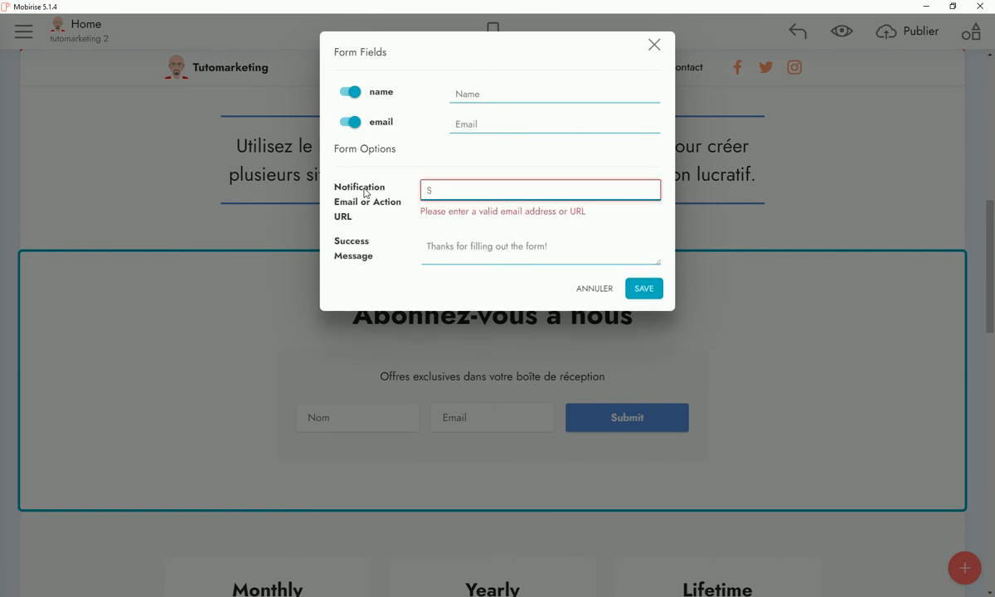
key("BackSpace")
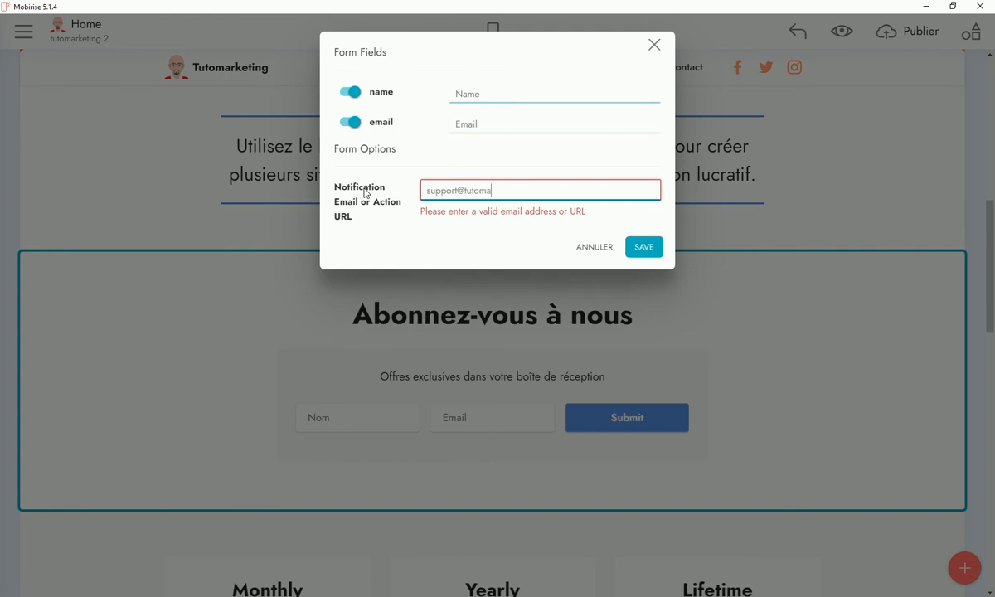
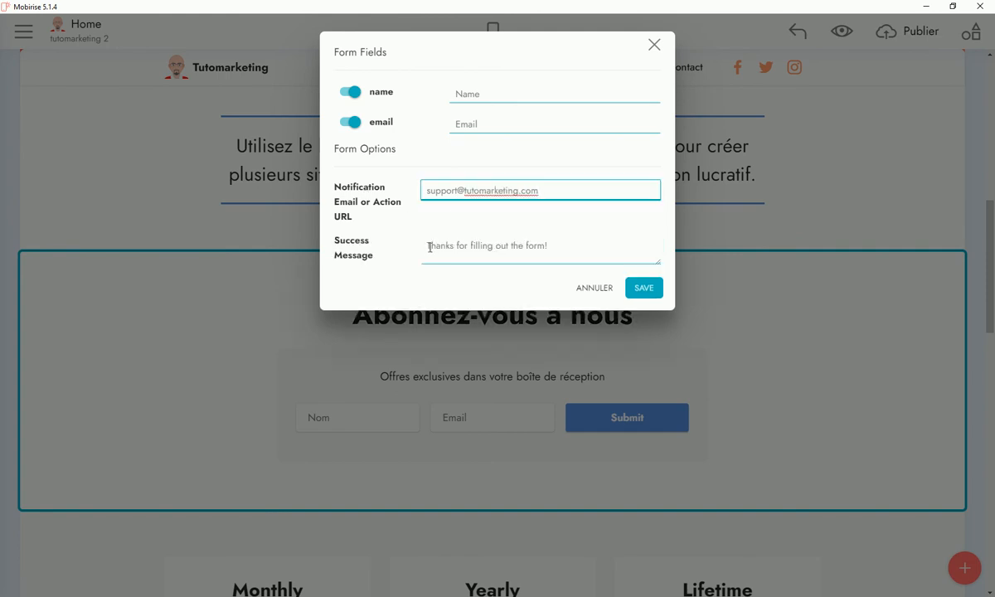
left_click_drag(429, 245, 574, 245)
key("ctrl+v")
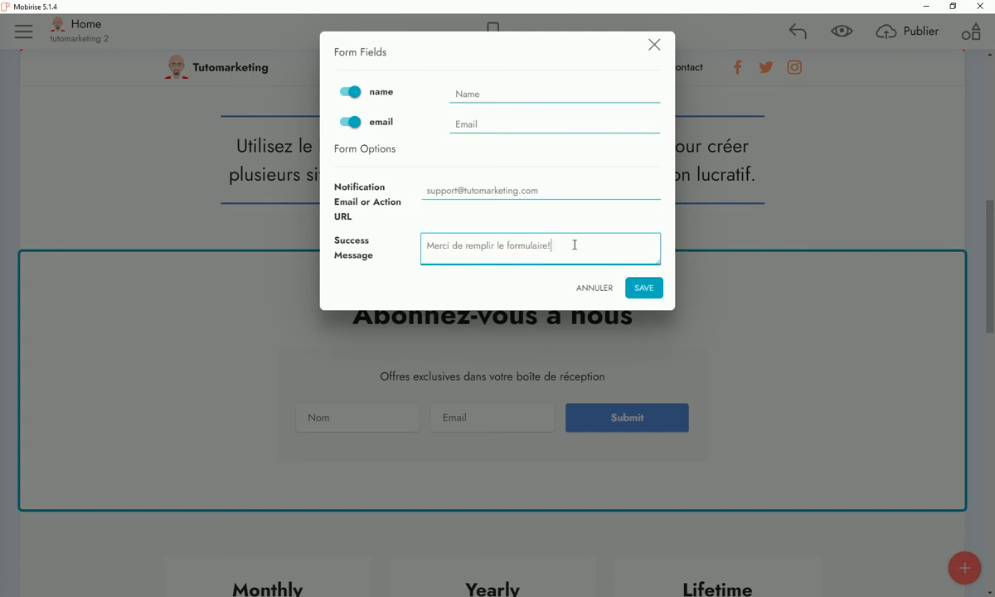
key("Return")
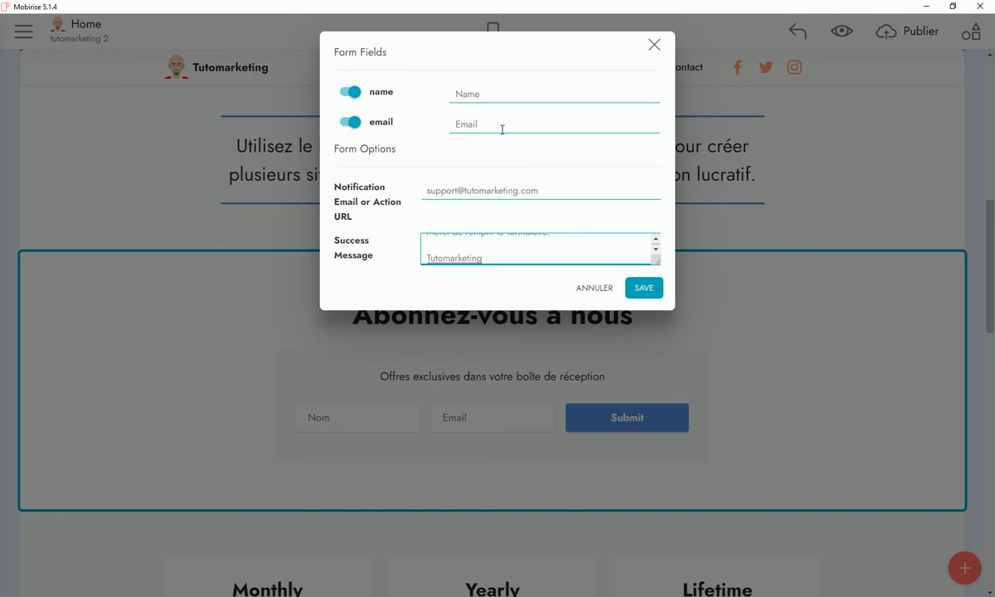
Fix the name placeholder to read 'Nom' and save the form settings
left_click_drag(462, 95, 492, 96)
type("o")
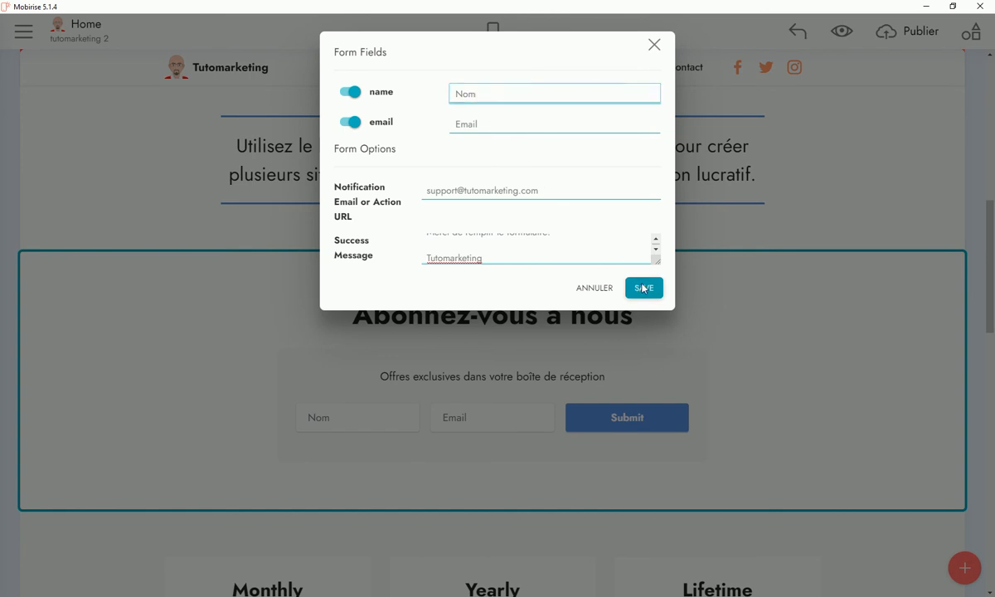
left_click(642, 285)
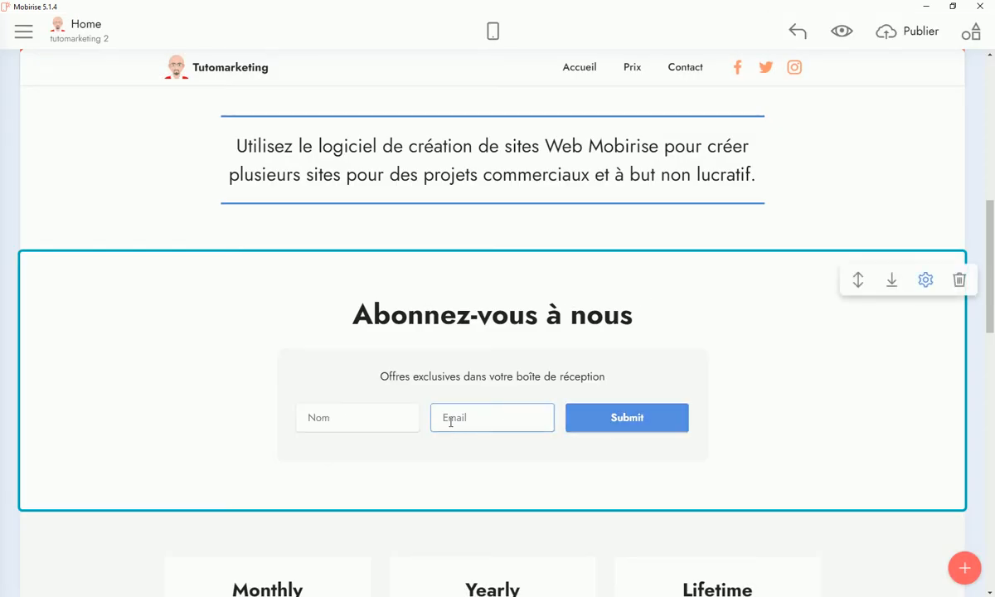
Retype the Submit button label as 'Envoyer' and colour the button orange
left_click(624, 419)
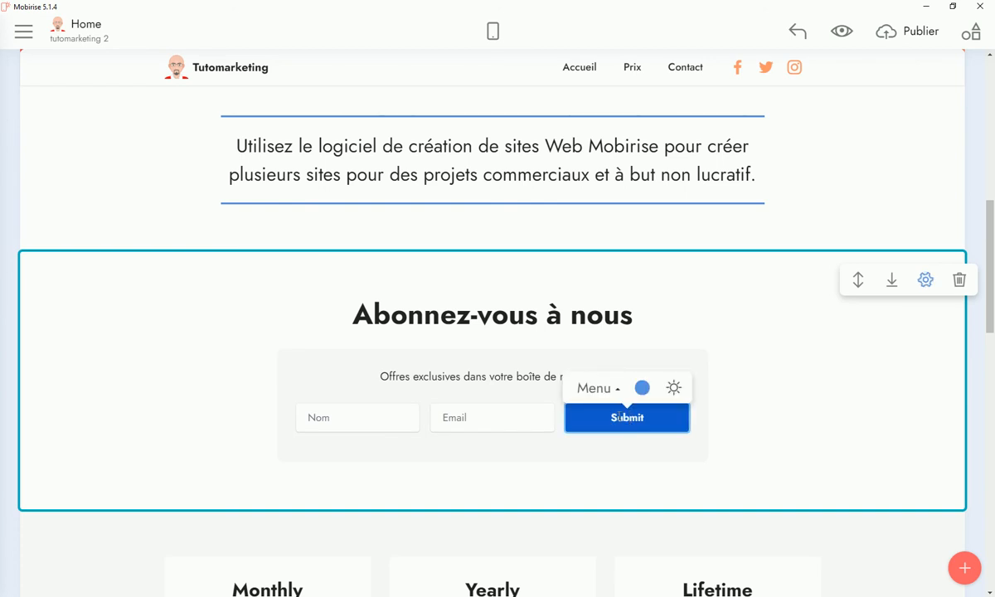
double_click(623, 418)
type("Envoyer")
left_click(642, 387)
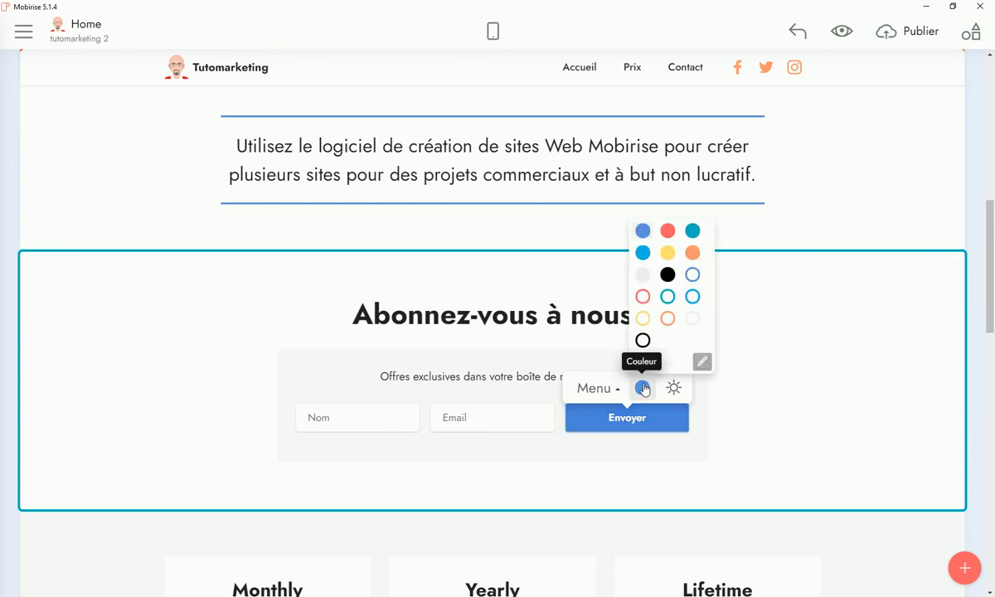
left_click(666, 274)
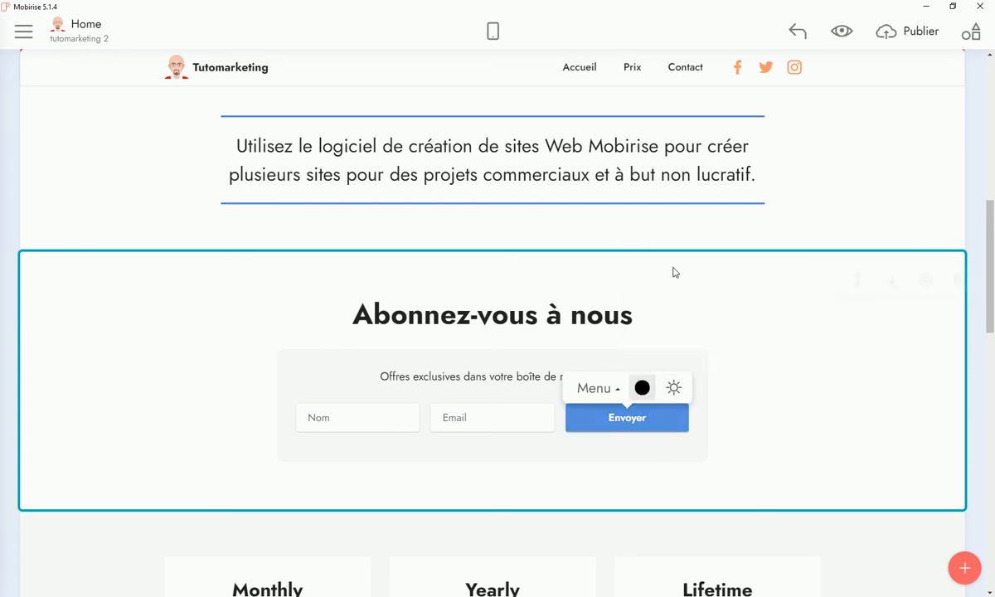
left_click(643, 388)
left_click(692, 253)
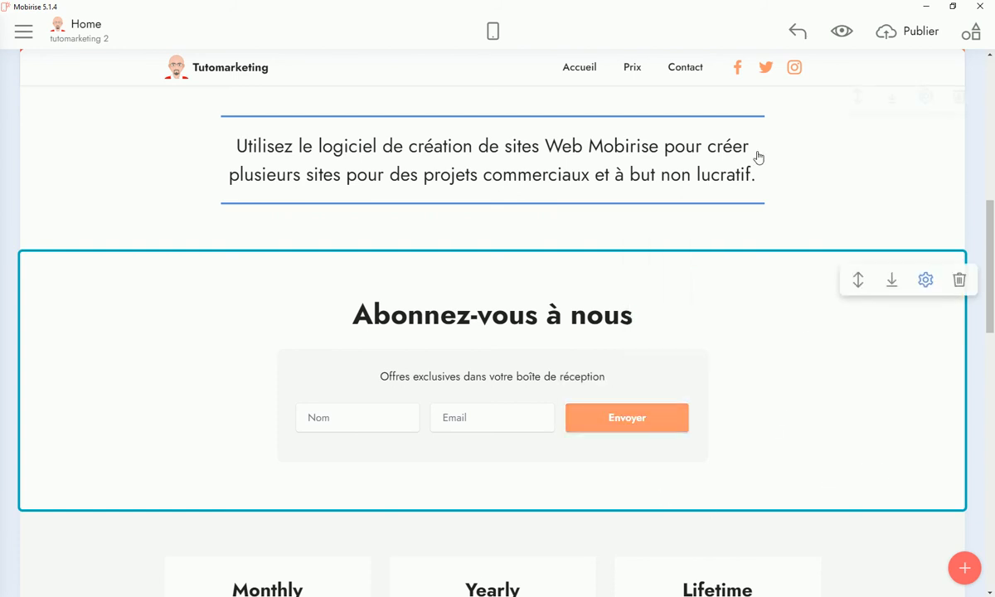
Rename the Monthly, Yearly and Lifetime plans to BASIC, PREMIUM and E-COMMERCE
scroll(825, 167, "up", 5)
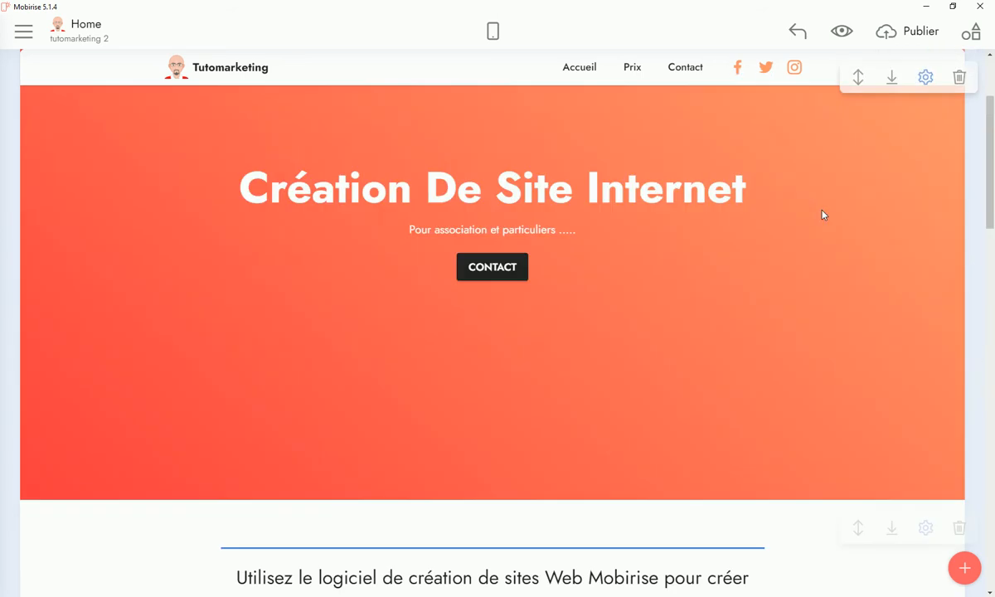
scroll(822, 215, "down", 10)
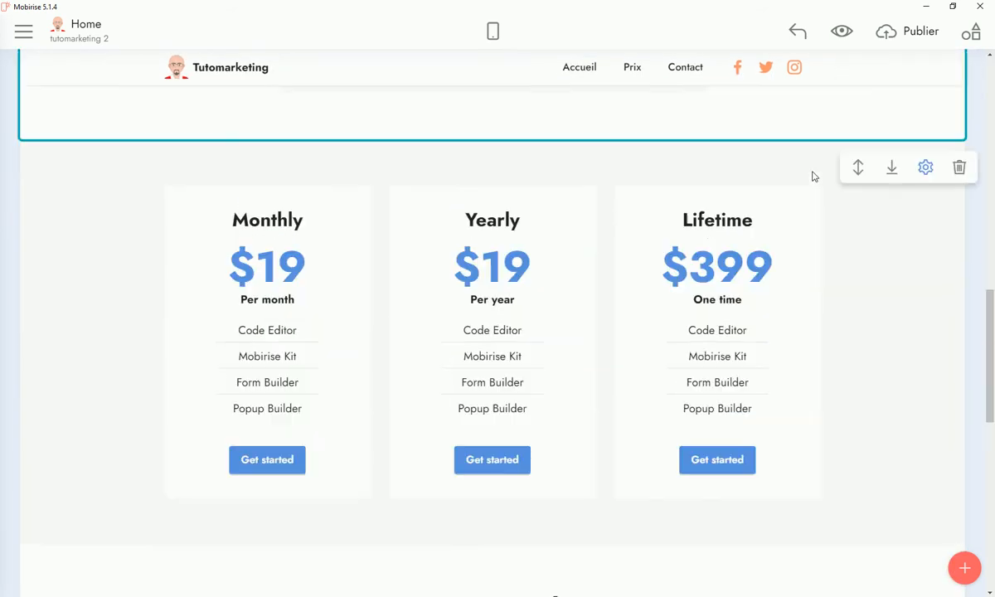
scroll(813, 171, "up", 5)
scroll(459, 352, "down", 4)
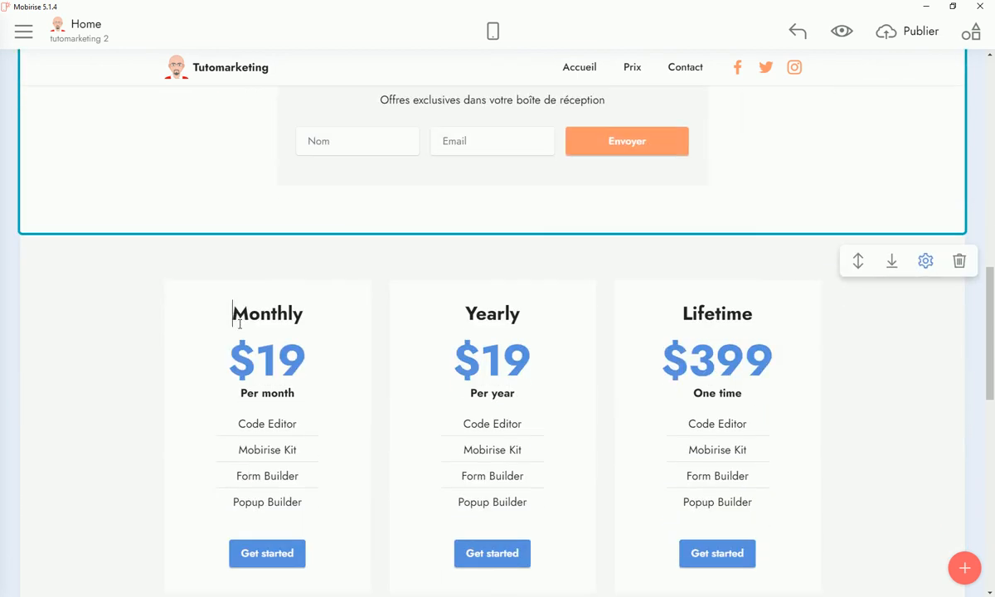
double_click(246, 312)
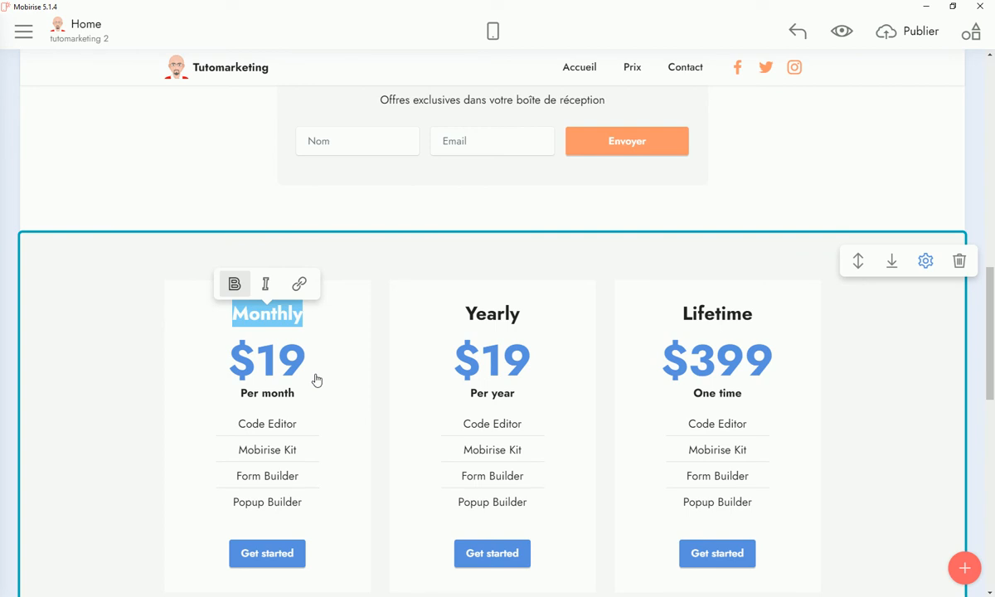
type("B")
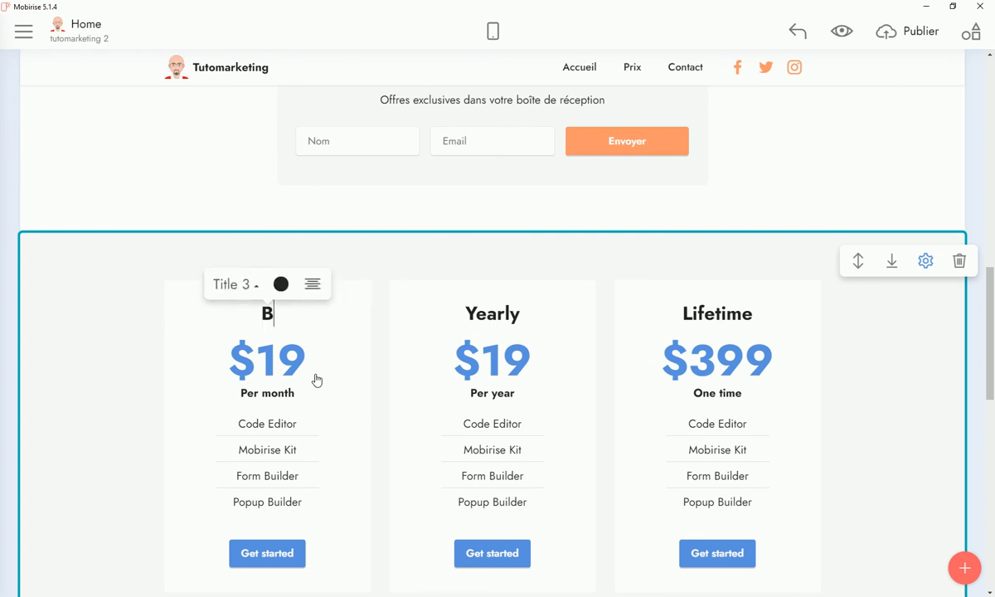
type("ASIC")
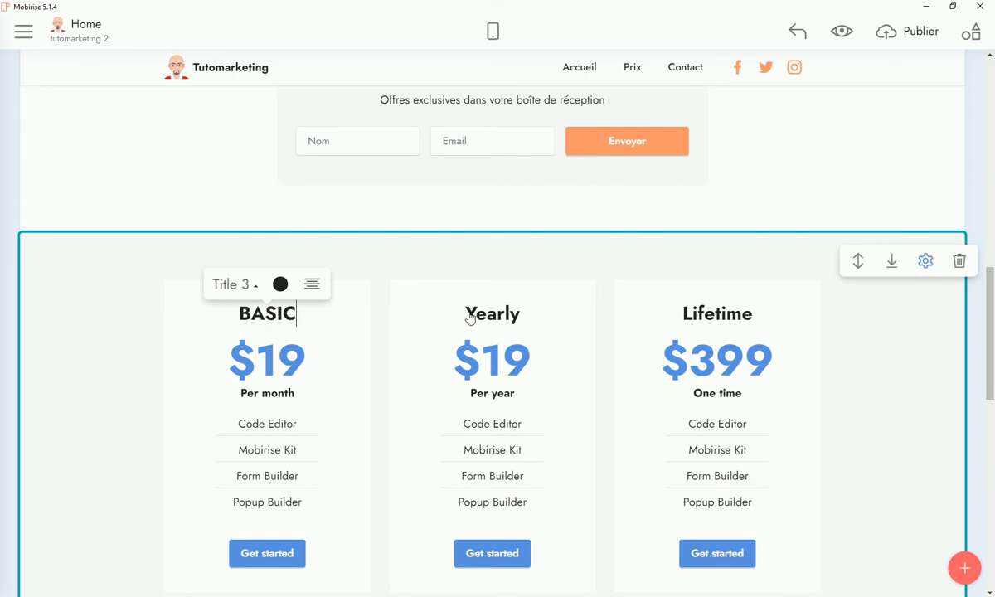
double_click(470, 313)
type("PREMIUM")
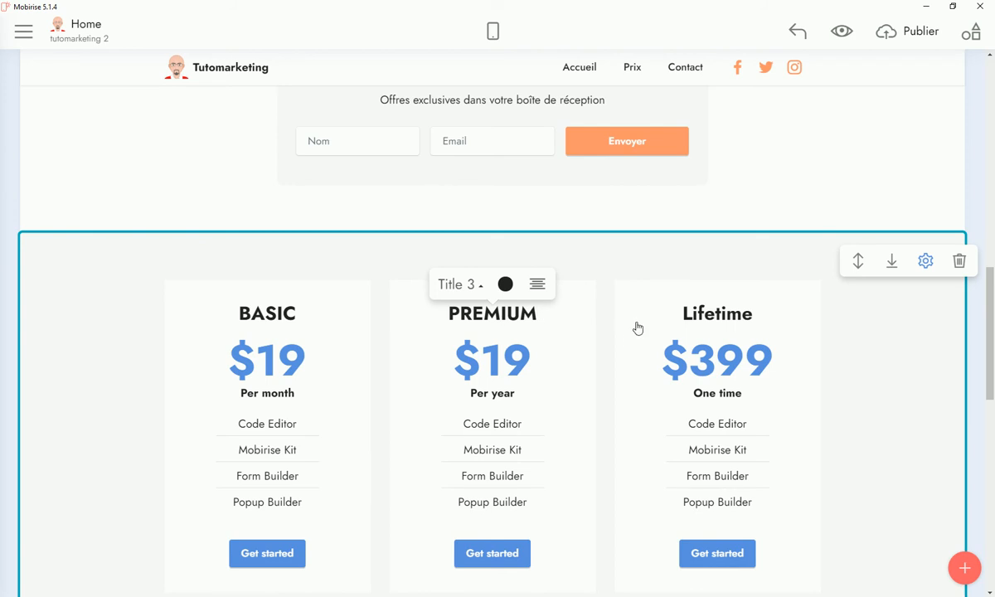
left_click(685, 313)
left_click_drag(692, 313, 791, 312)
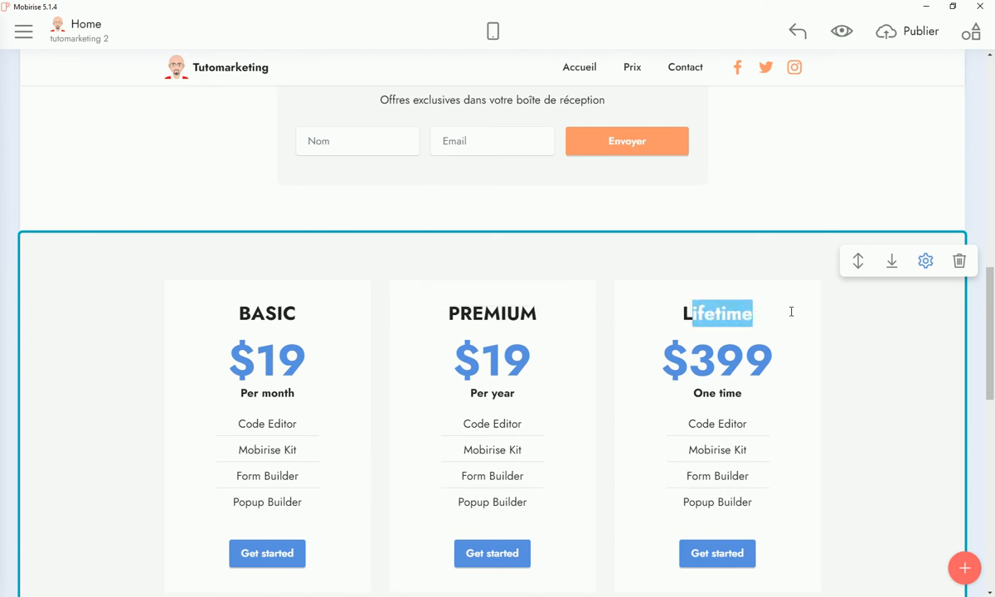
left_click_drag(684, 314, 751, 315)
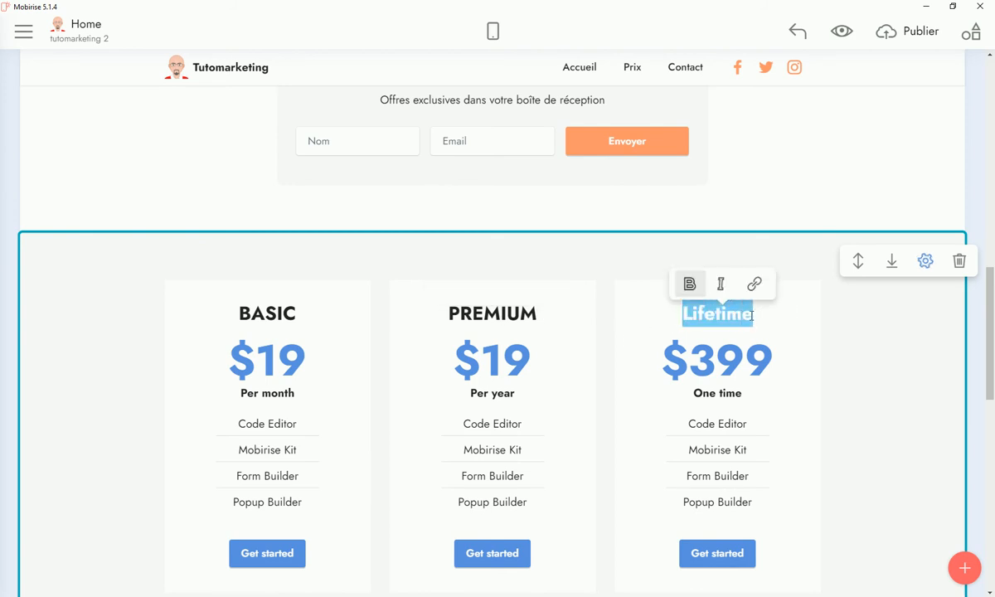
type("E-COLMMERCE")
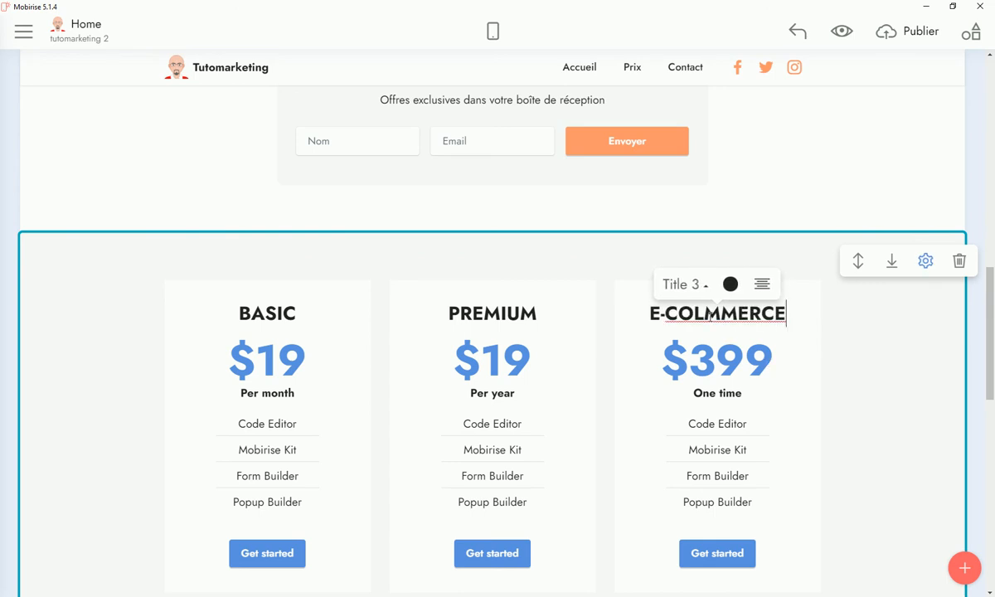
left_click(703, 314)
key("BackSpace")
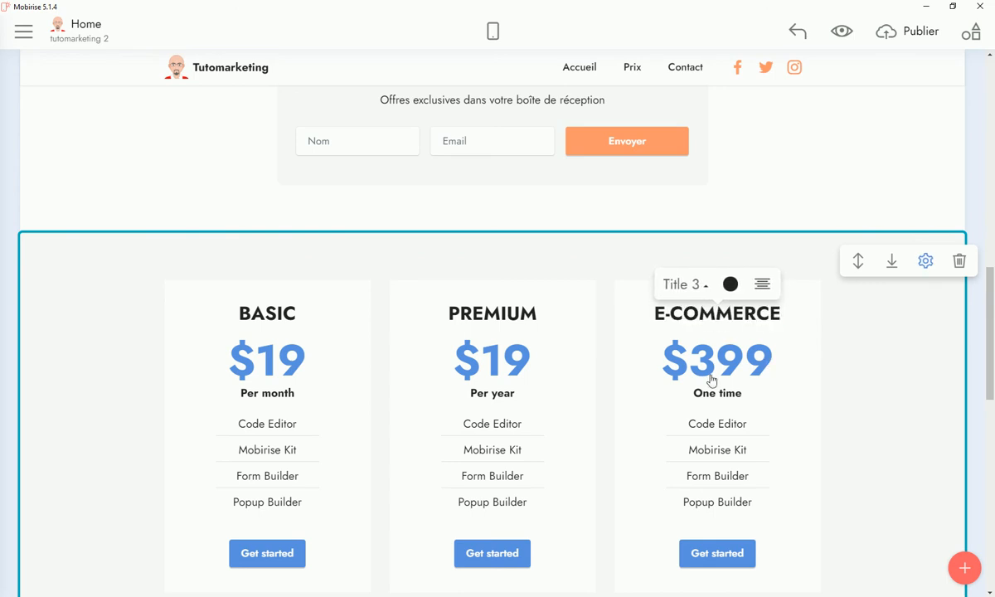
Change the plan prices to $190, $299 and $599
left_click(307, 365)
type("0")
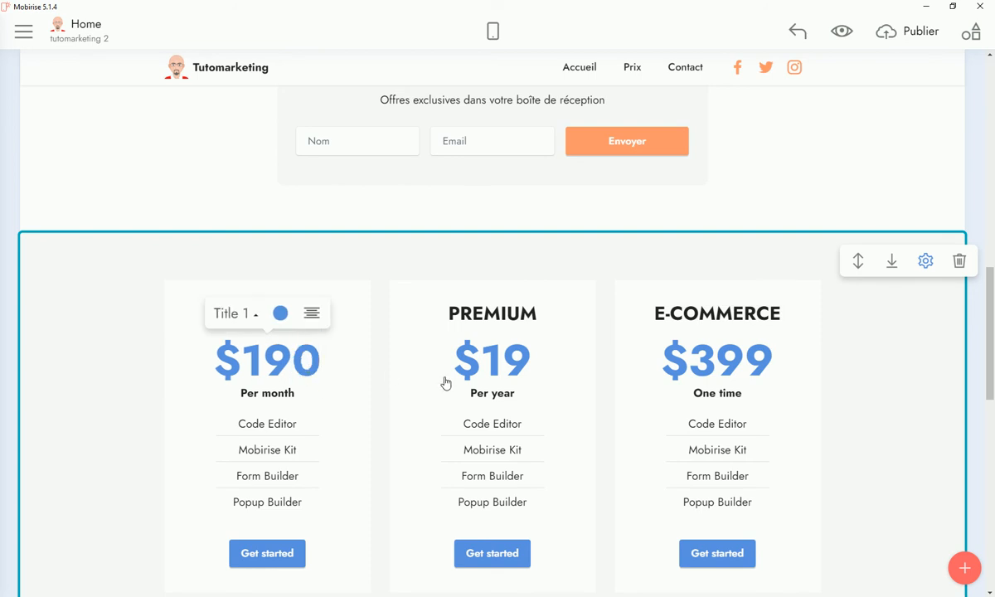
left_click_drag(529, 367, 489, 361)
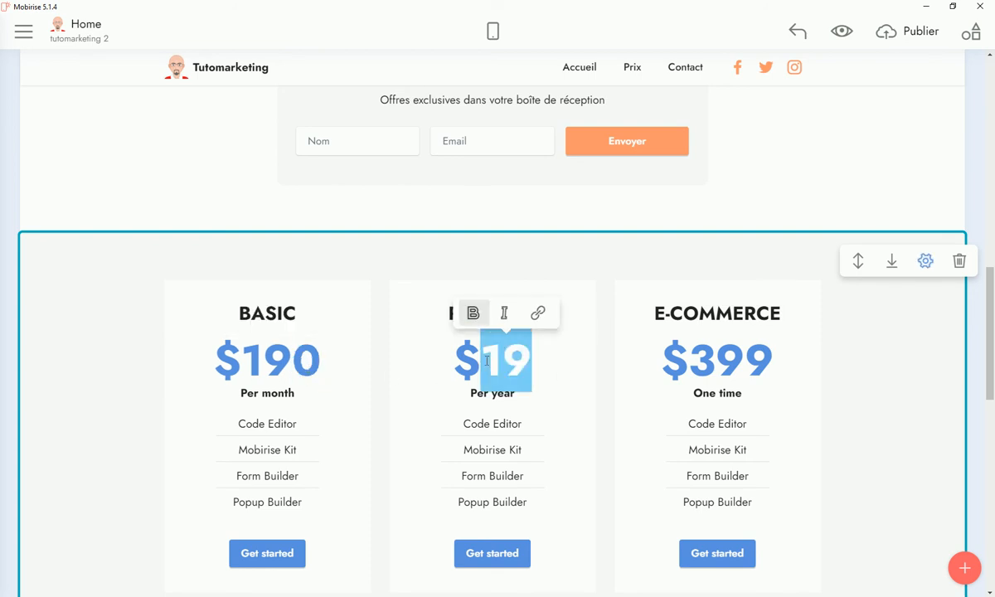
type("299")
left_click_drag(689, 365, 708, 364)
type("5")
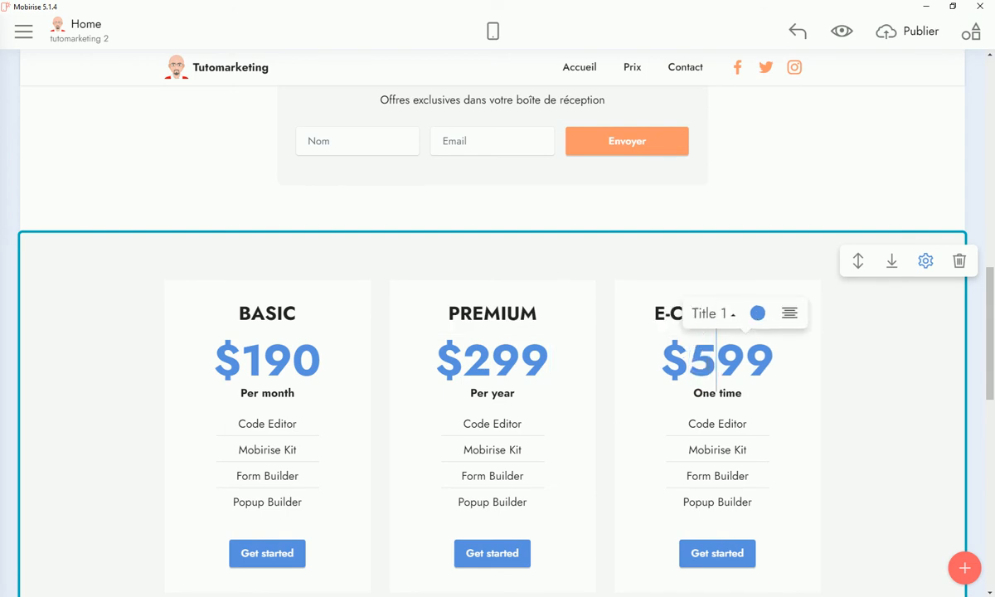
left_click(225, 358)
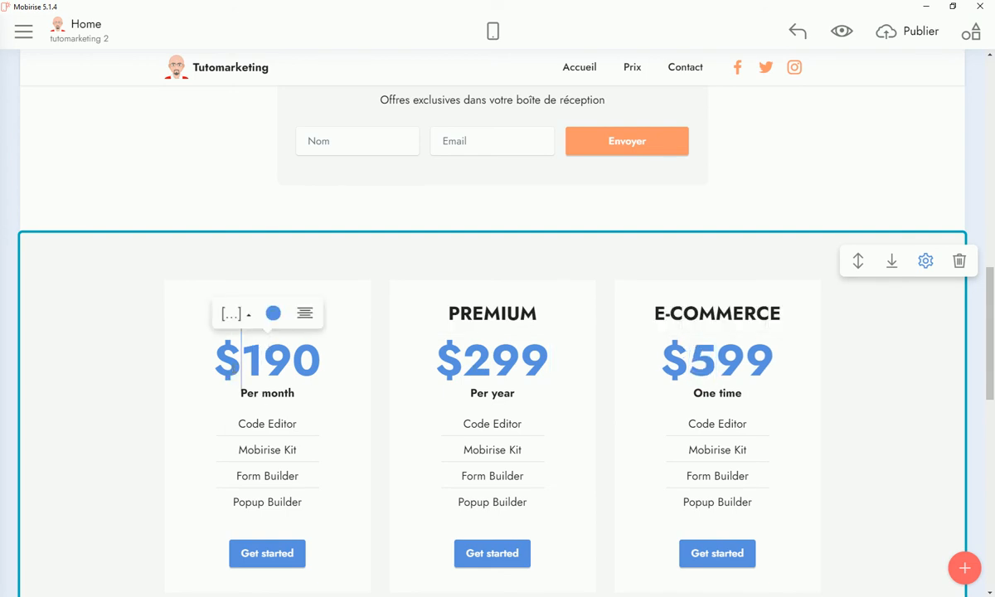
Make the plan prices orange and the BASIC Get started button black
left_click(280, 314)
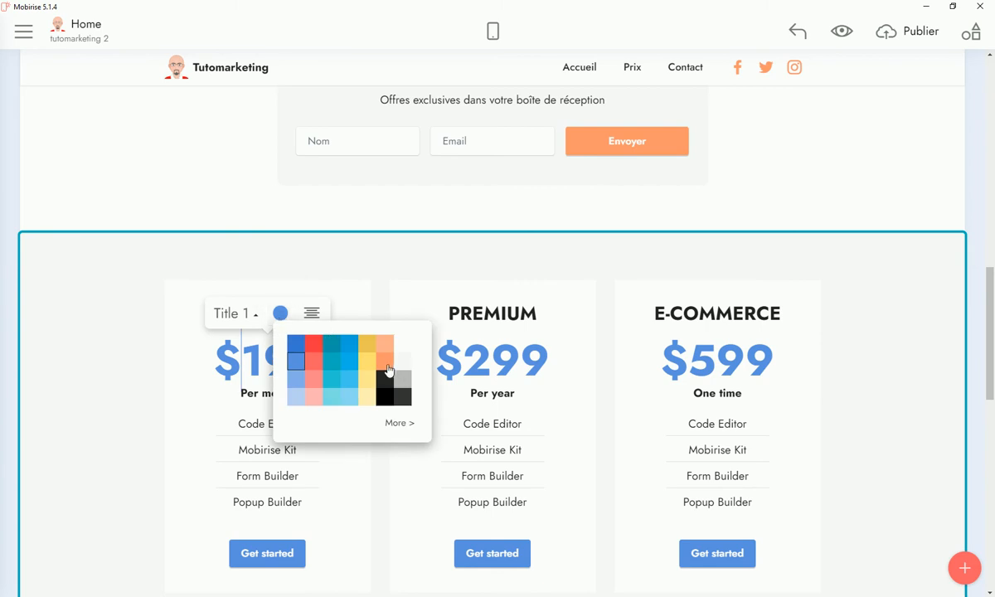
left_click(388, 366)
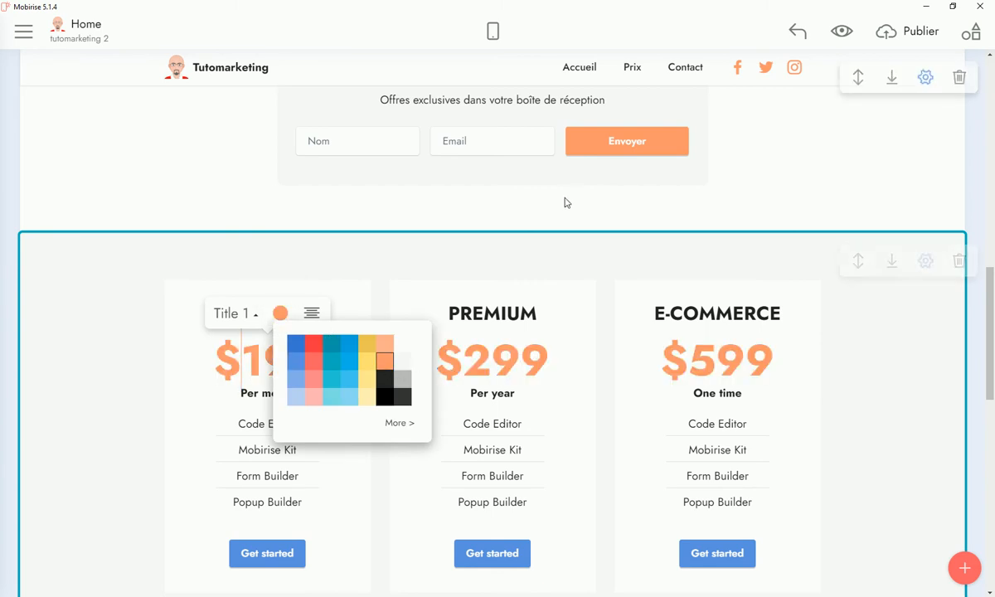
left_click(267, 553)
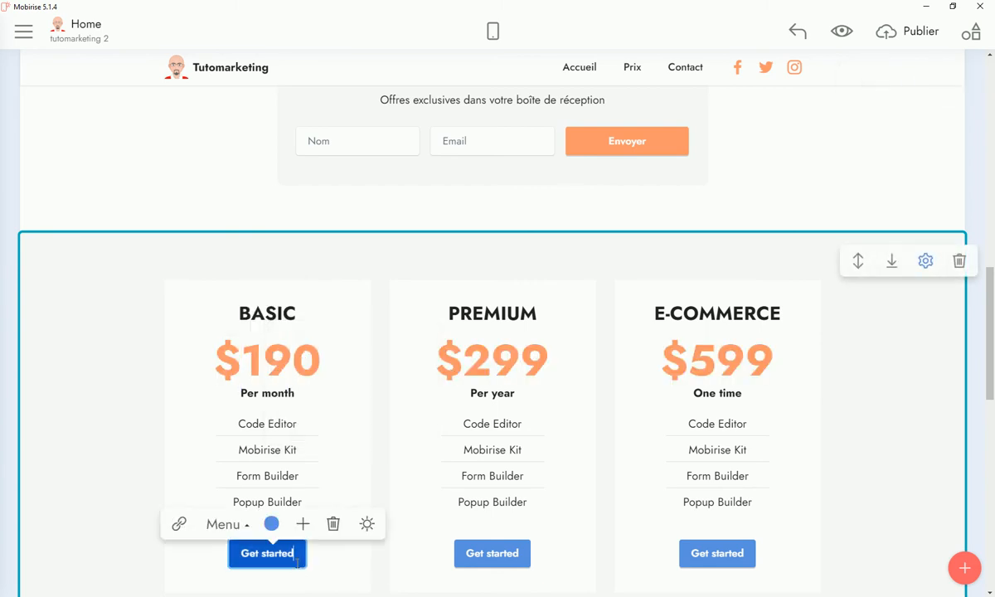
left_click(271, 524)
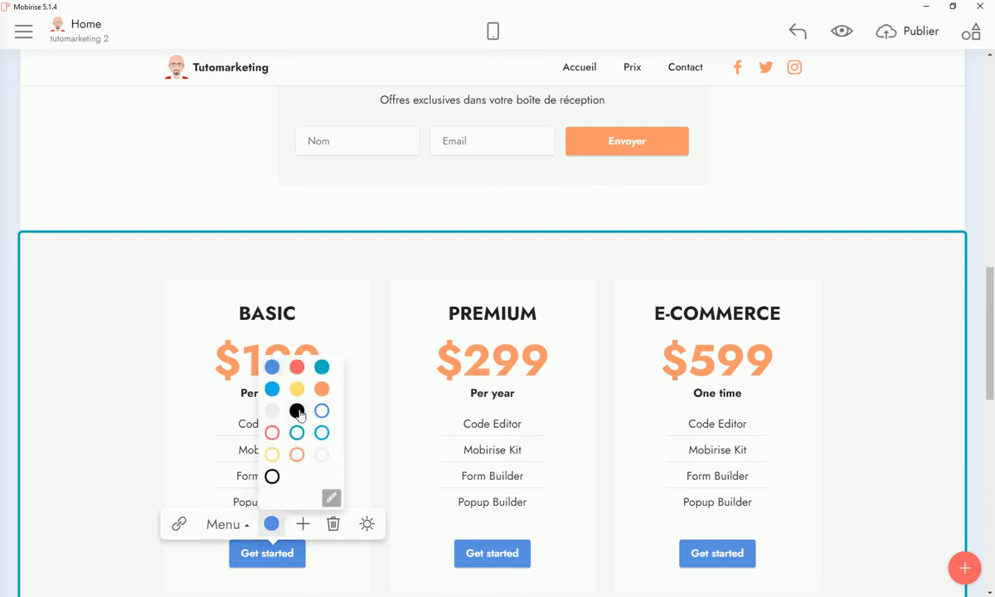
left_click(297, 410)
Make the PREMIUM and E-COMMERCE Get started buttons black
left_click(523, 563)
left_click(496, 524)
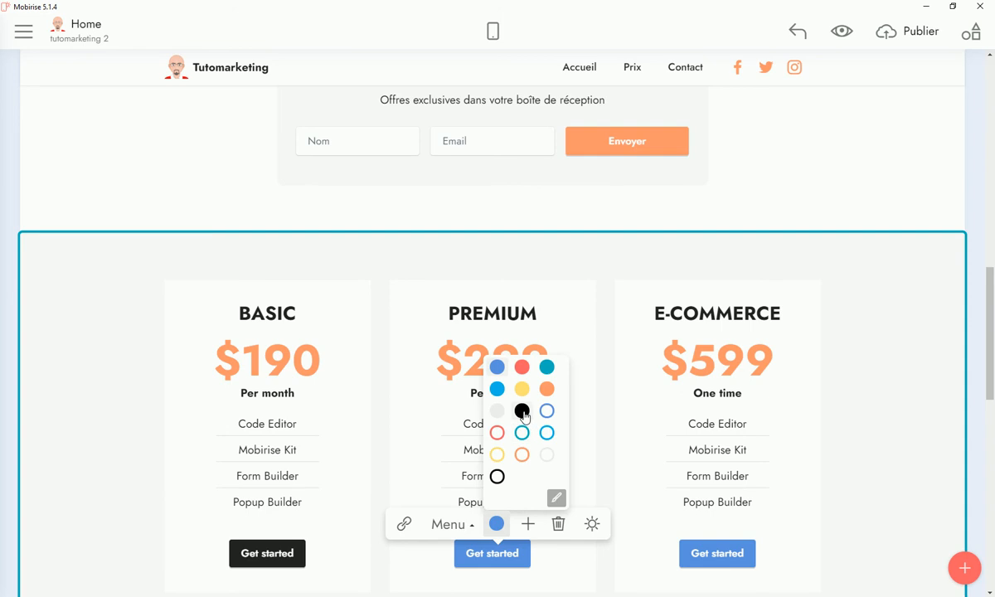
left_click(522, 411)
left_click(746, 559)
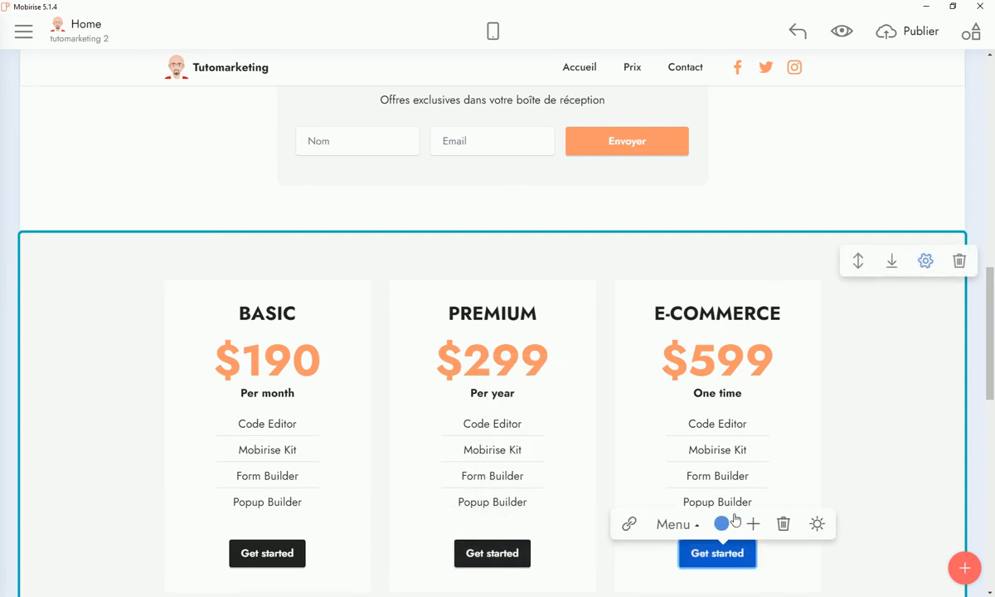
left_click(721, 524)
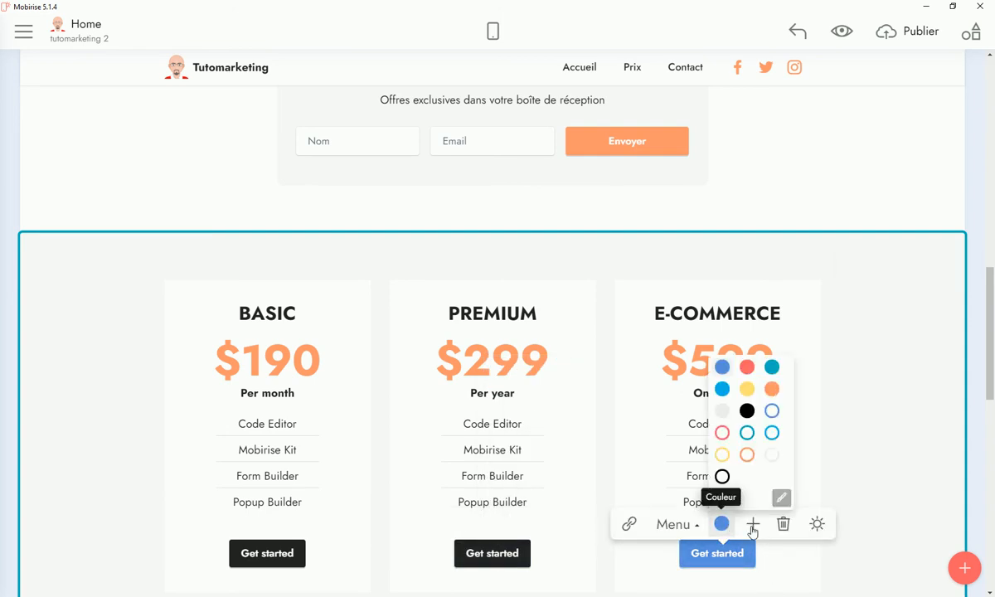
left_click(747, 411)
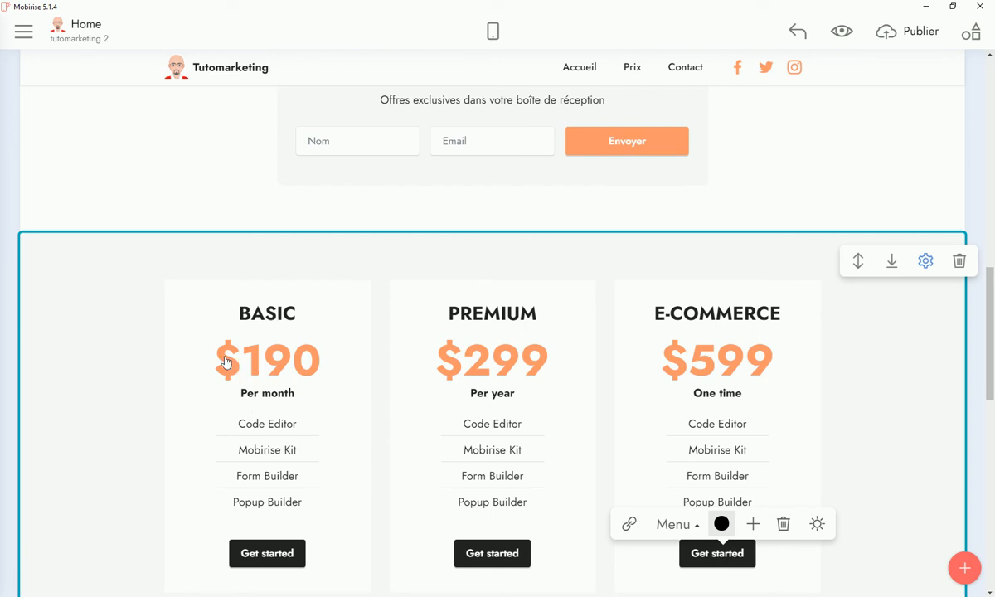
scroll(626, 397, "down", 2)
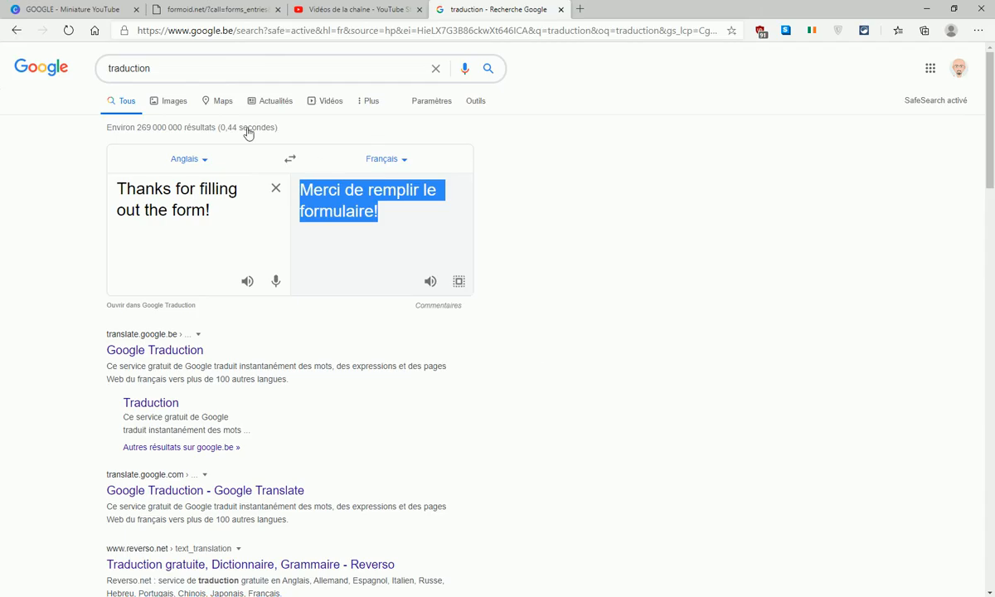
Search Google for 'euro' in a new tab and copy the € symbol from the results
key("ctrl+t")
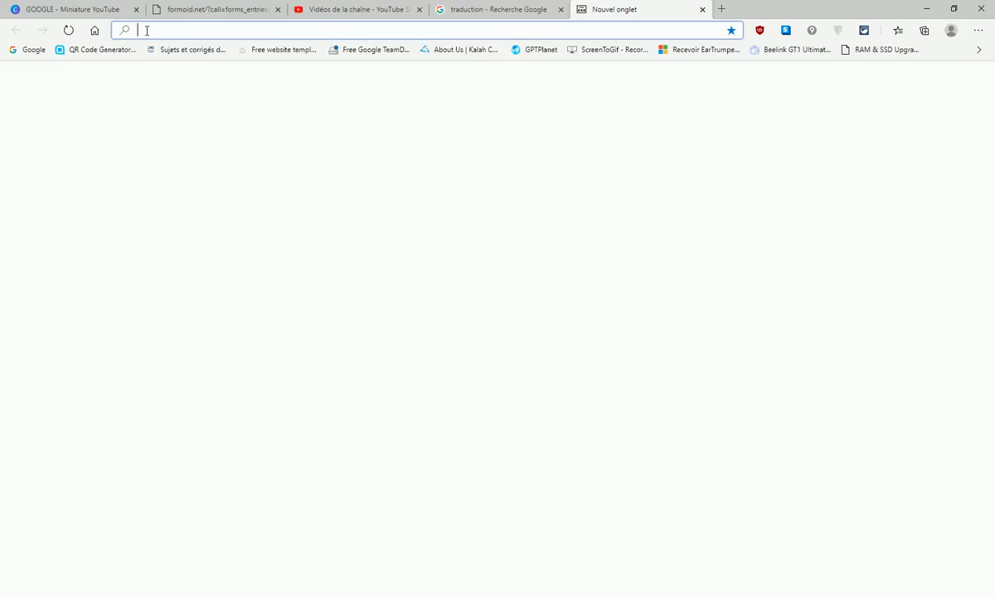
left_click(99, 32)
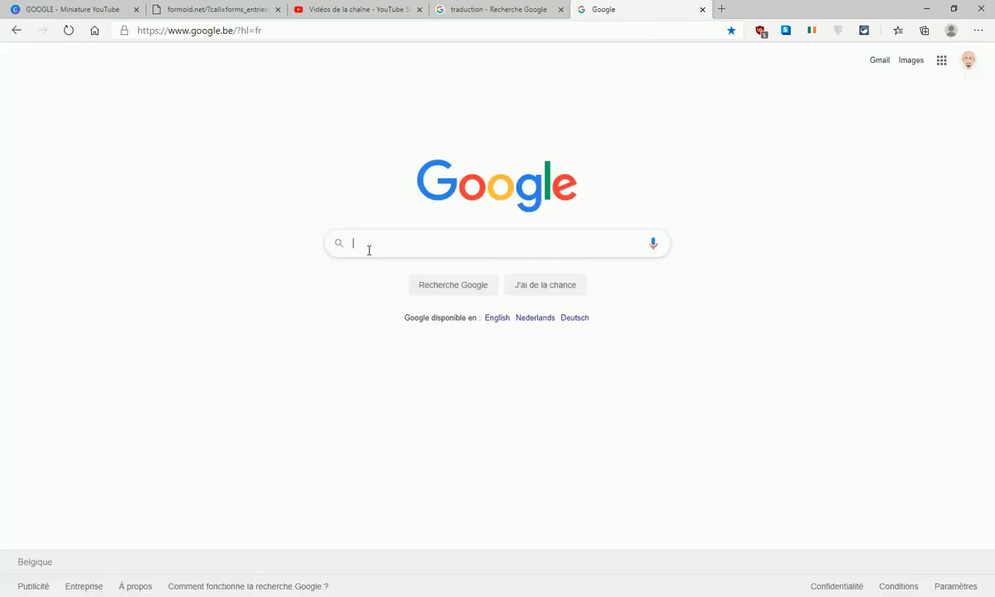
left_click(369, 250)
type("euro")
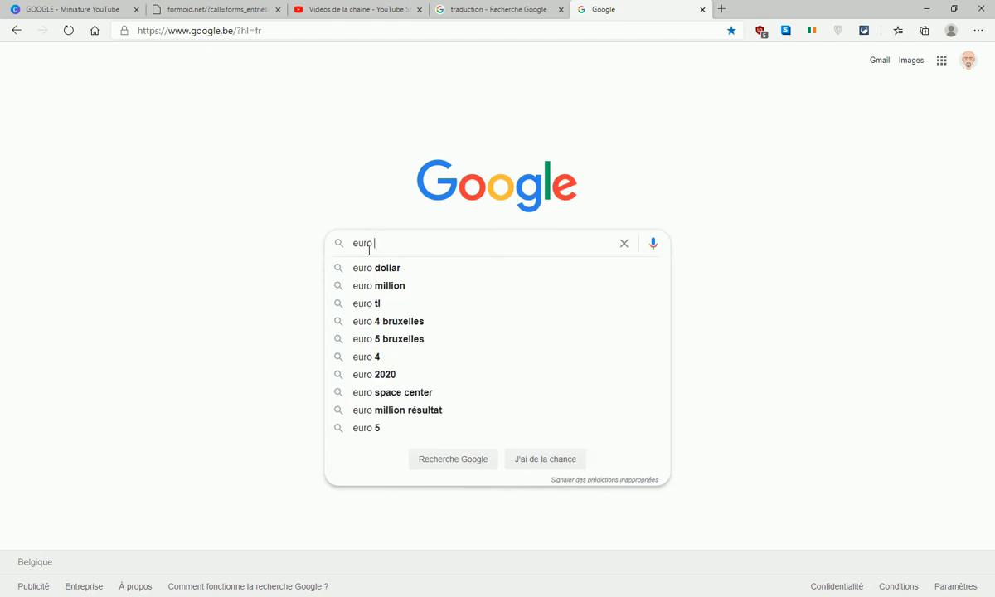
key("Return")
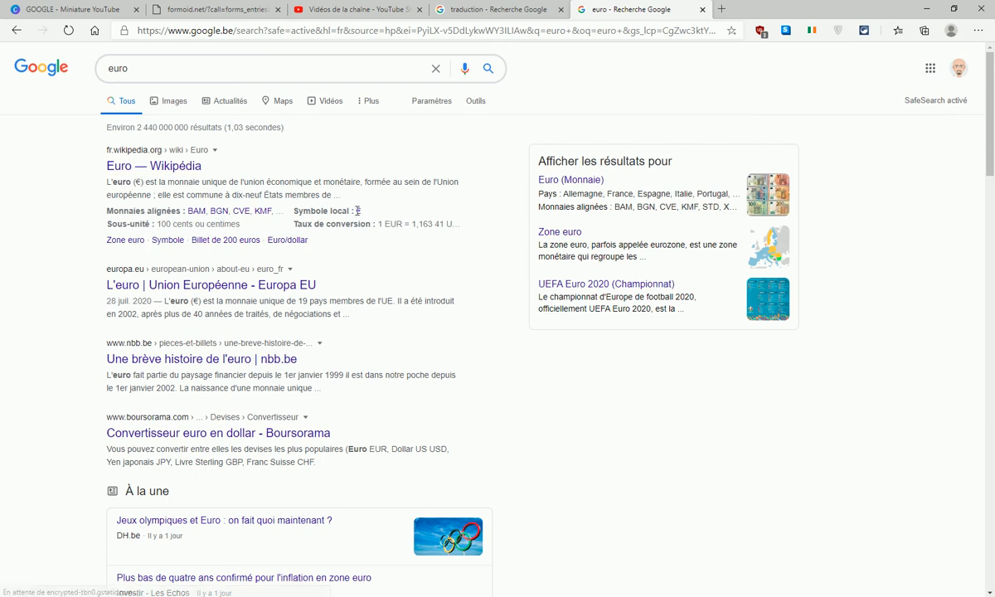
left_click_drag(354, 212, 362, 212)
right_click(360, 212)
left_click(399, 329)
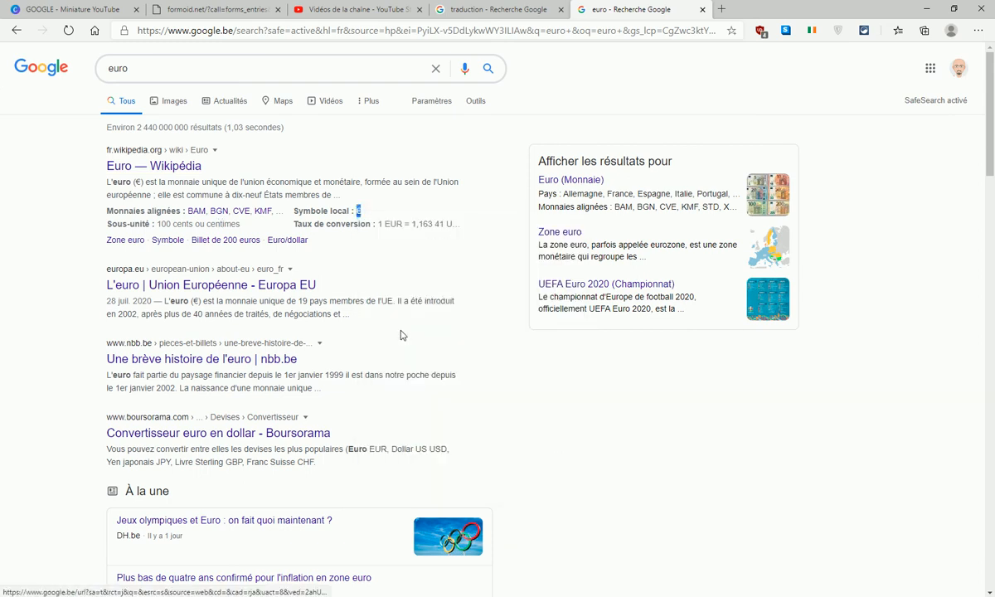
key("alt+Tab")
left_click(240, 194)
Paste the copied € over each dollar sign in the $190, $299 and $599 prices
left_click_drag(241, 194, 227, 194)
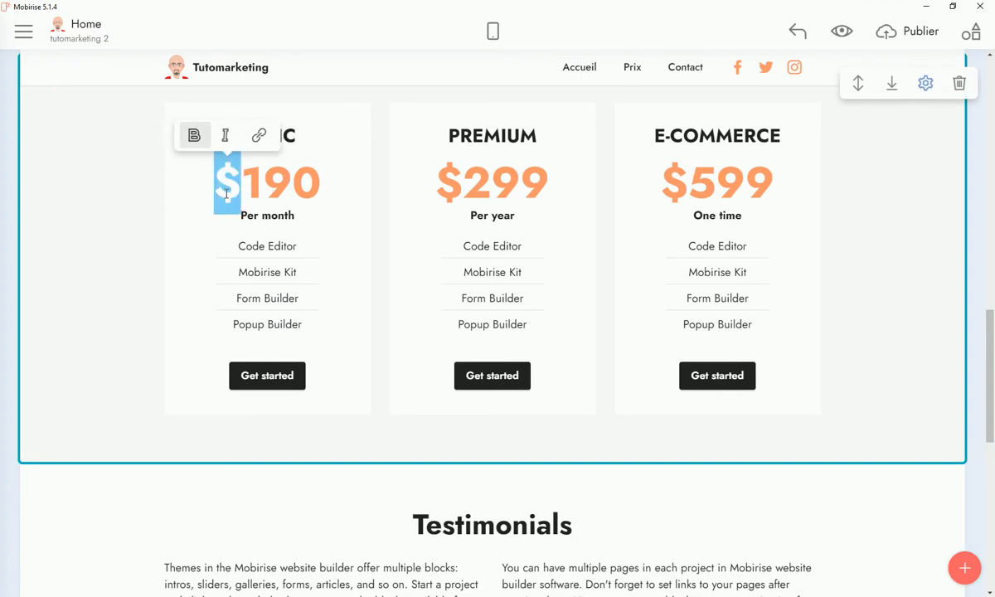
key("ctrl+v")
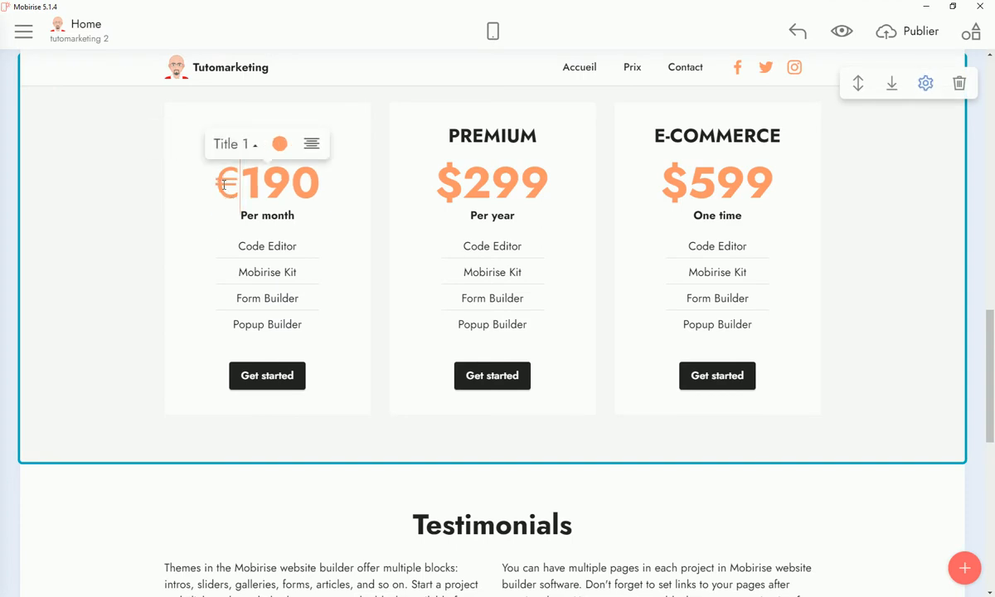
left_click_drag(224, 184, 242, 184)
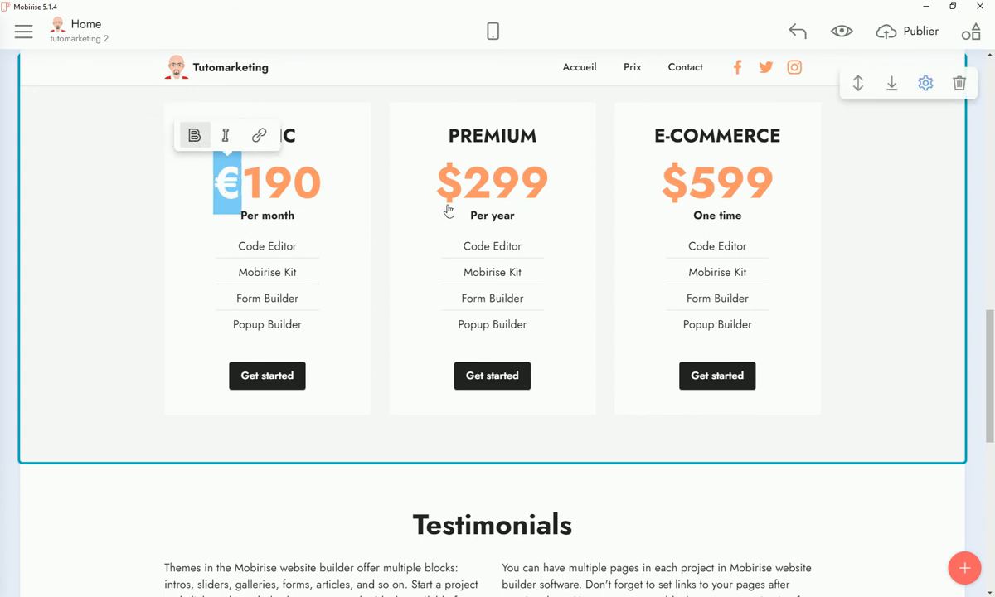
left_click_drag(435, 184, 461, 184)
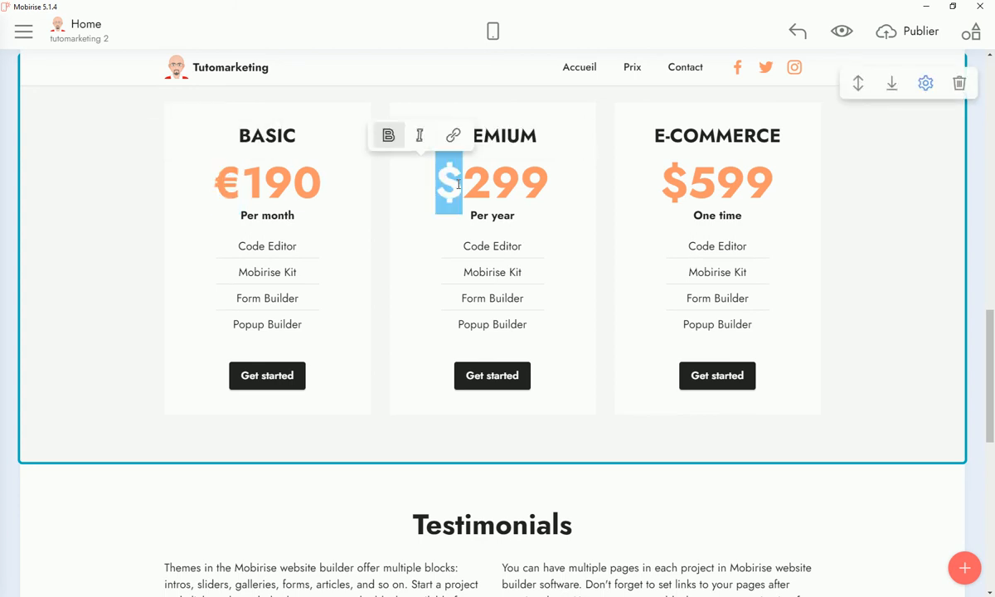
key("BackSpace")
key("ctrl+v")
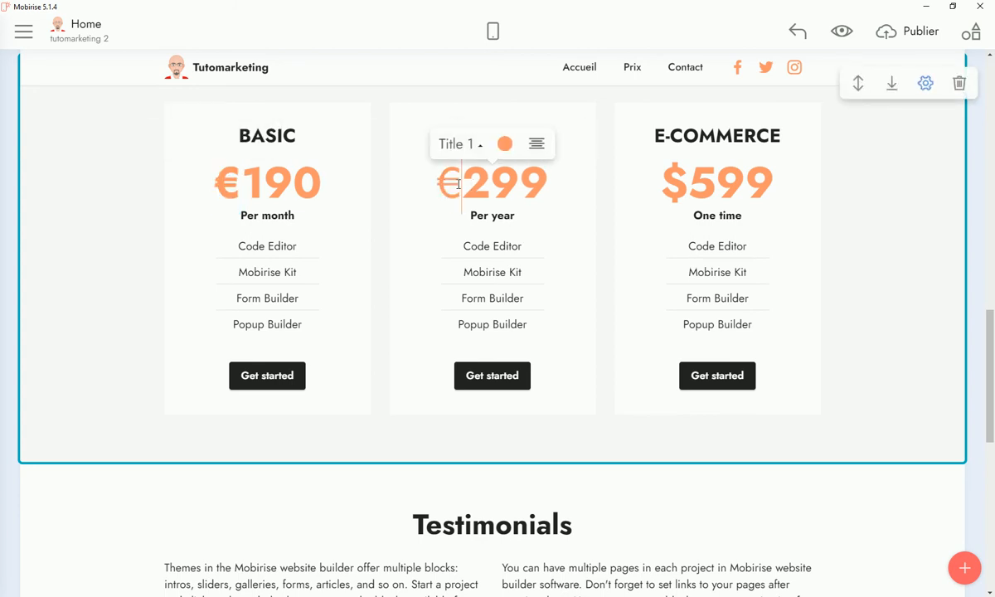
left_click_drag(453, 184, 427, 184)
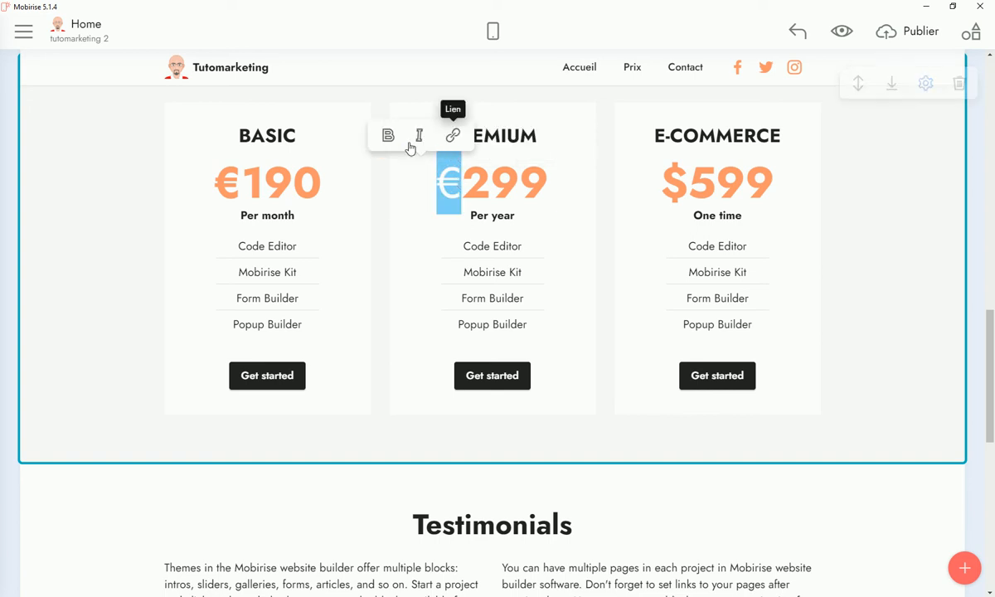
left_click_drag(663, 184, 685, 185)
key("BackSpace")
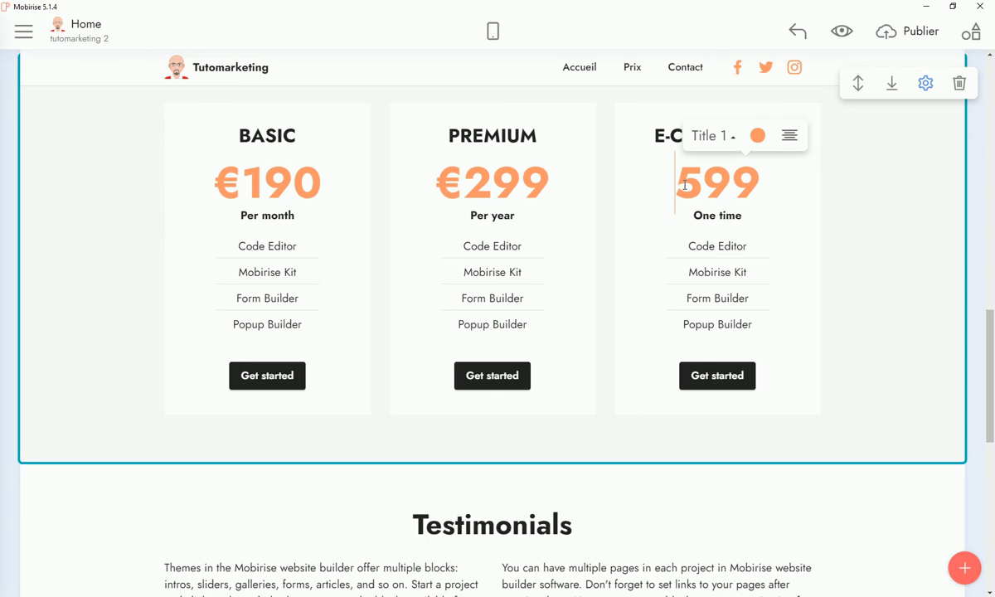
key("ctrl+v")
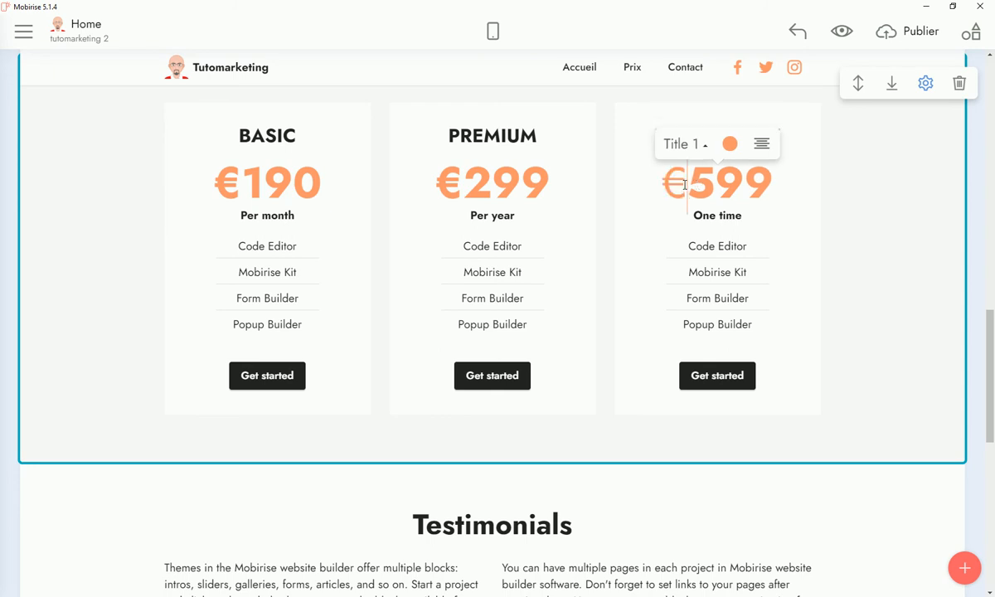
key("shift+Right")
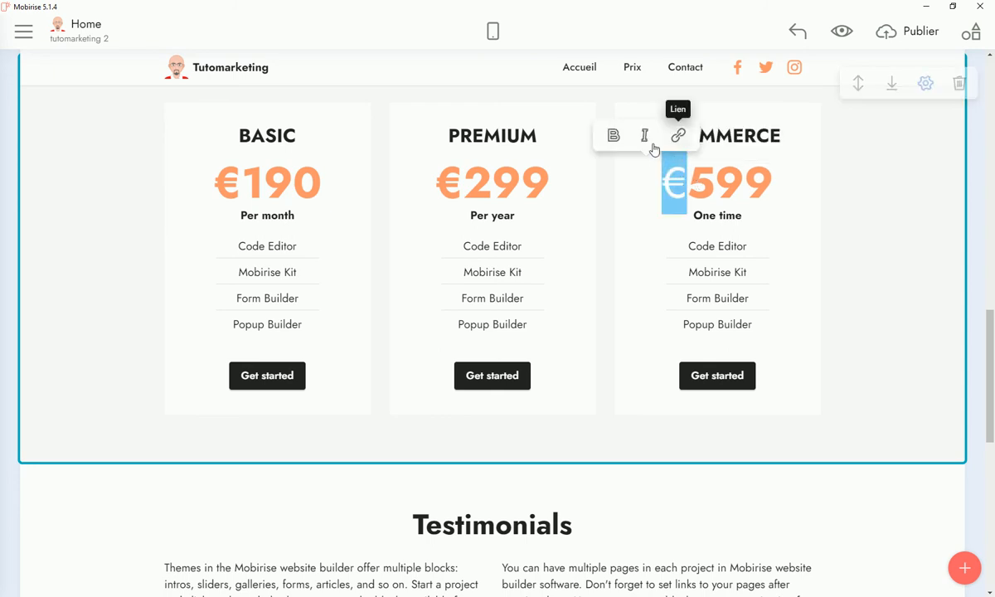
left_click(610, 183)
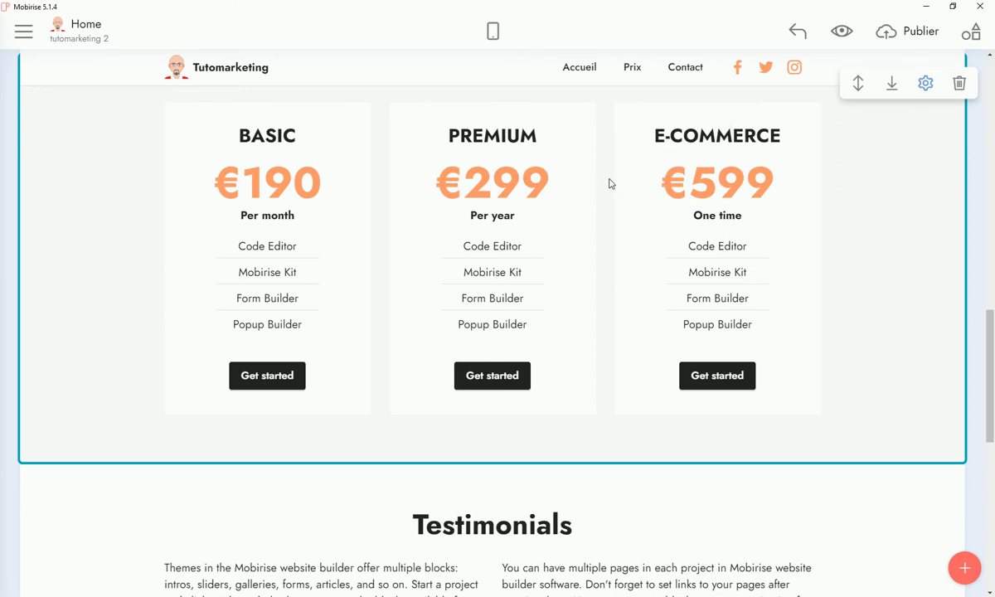
Replace 'Get started' with 'Commander' on the BASIC, PREMIUM and E-COMMERCE pricing buttons
left_click(280, 376)
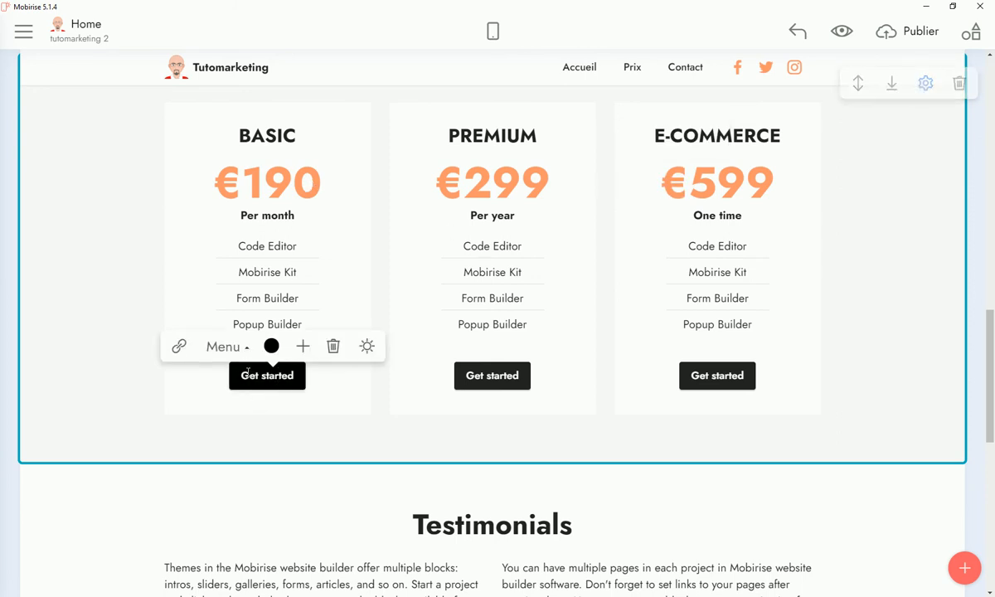
left_click_drag(237, 375, 307, 379)
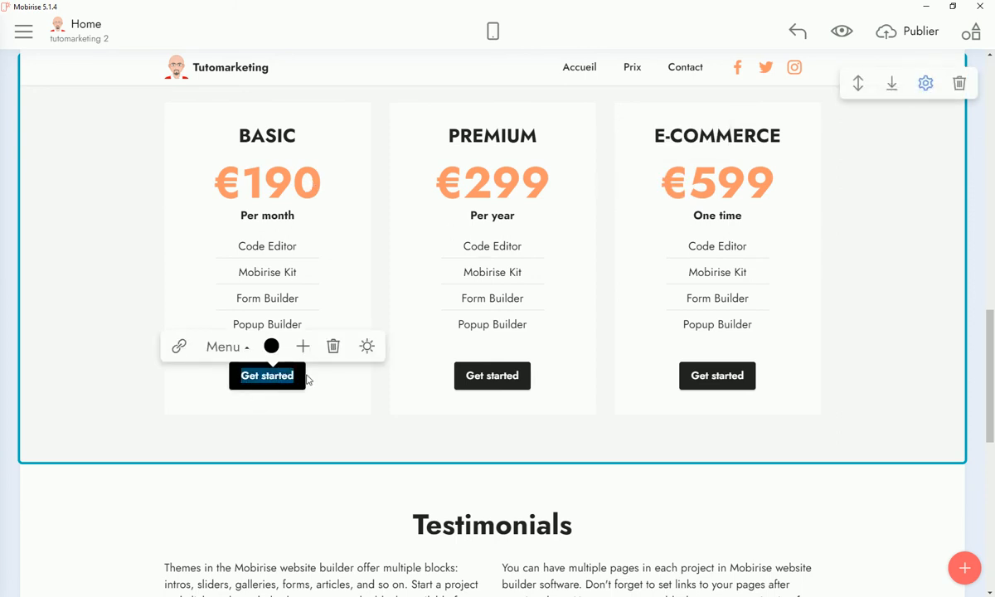
type("Commander")
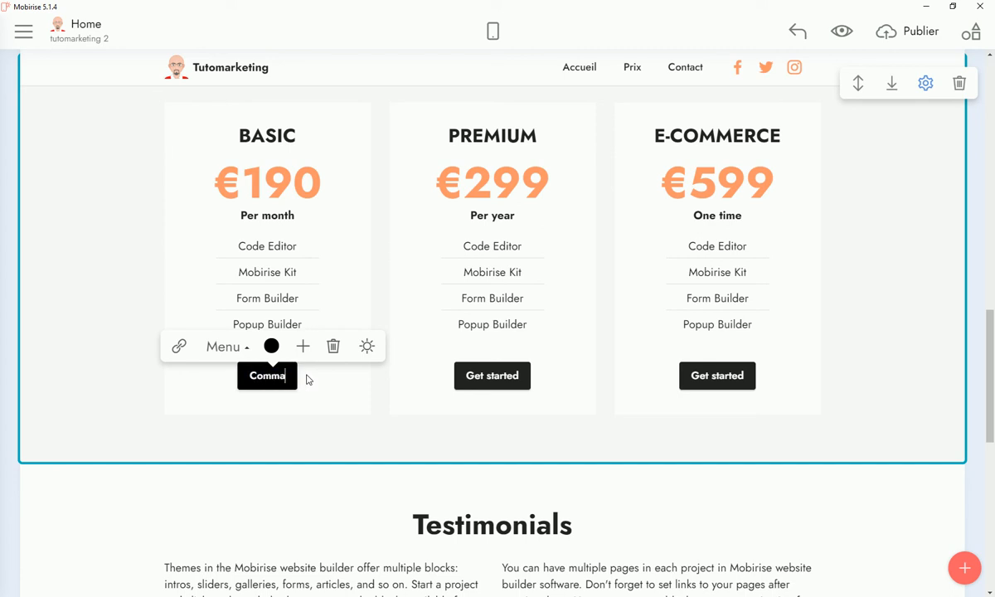
left_click(470, 375)
left_click_drag(466, 375, 543, 382)
type("Commander")
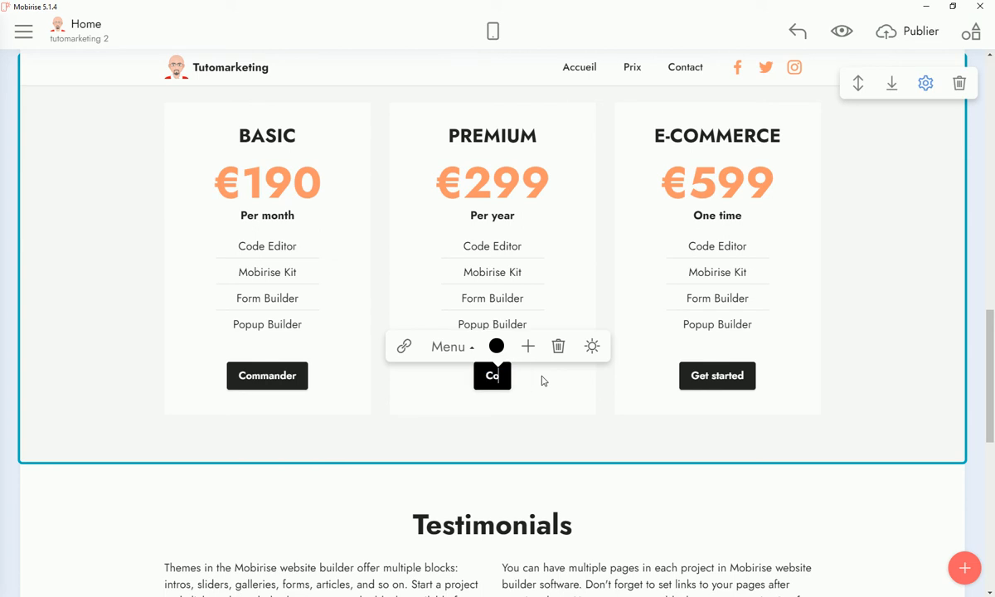
left_click(702, 382)
left_click_drag(691, 376, 751, 377)
type("Commander")
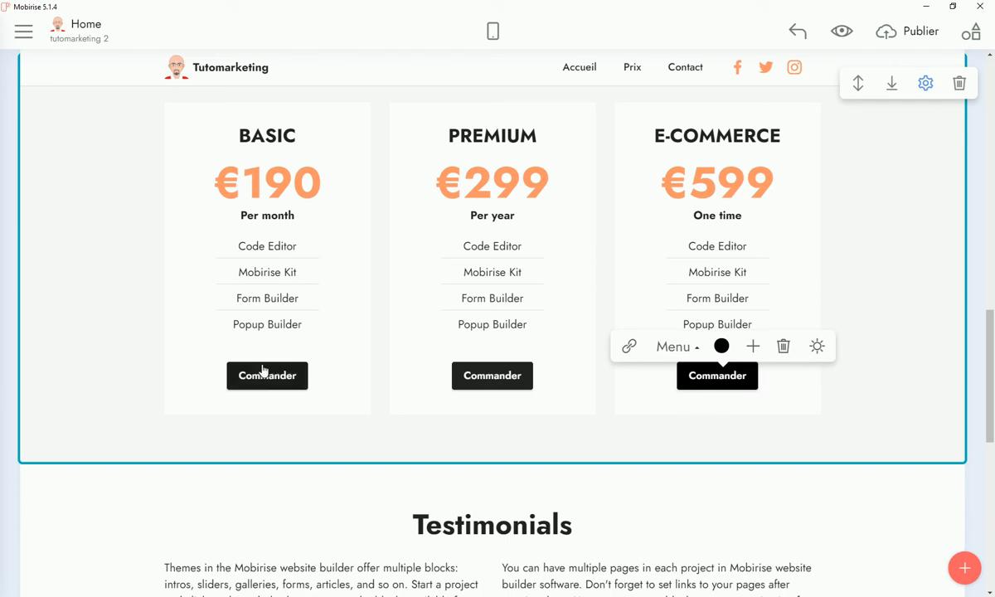
left_click(262, 374)
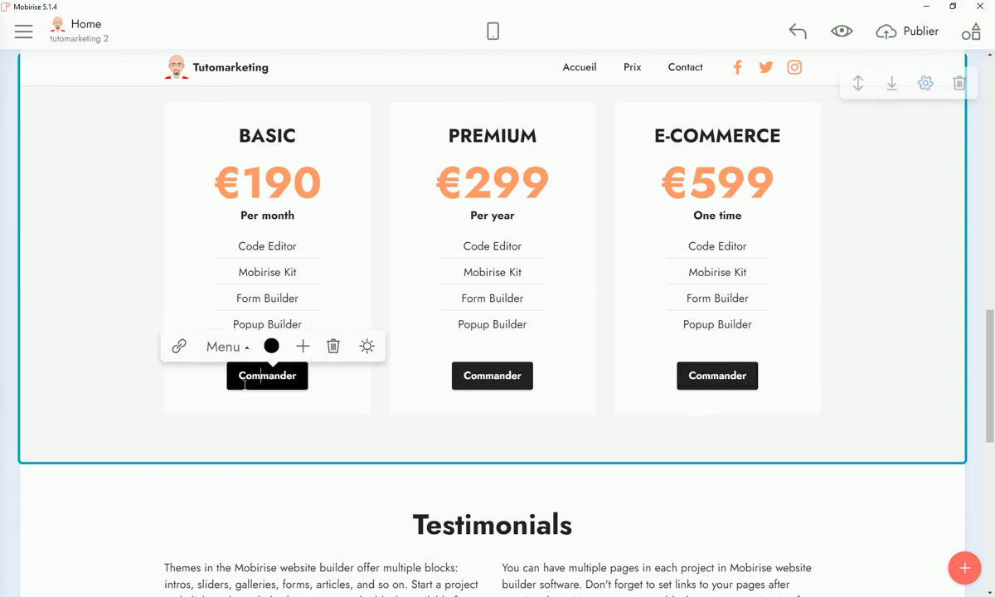
Link the BASIC and PREMIUM Commander buttons to the support e-mail address
left_click(178, 347)
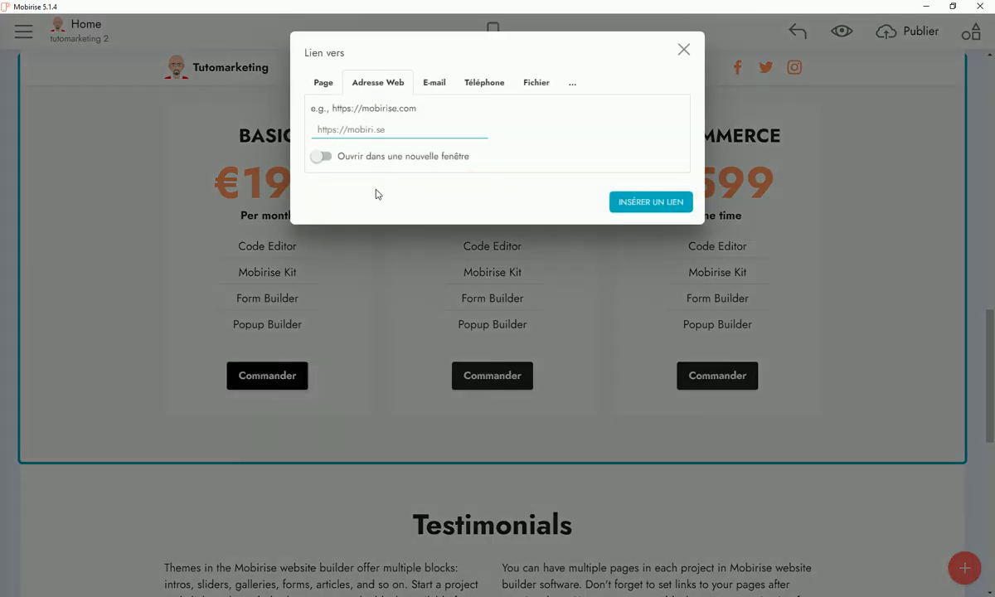
left_click(433, 87)
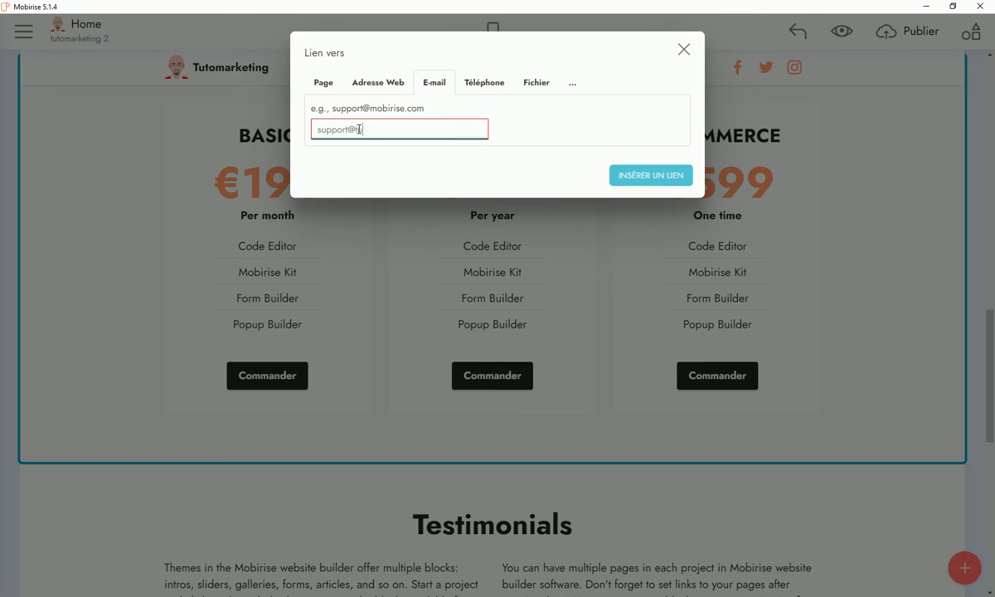
left_click(651, 176)
left_click(507, 379)
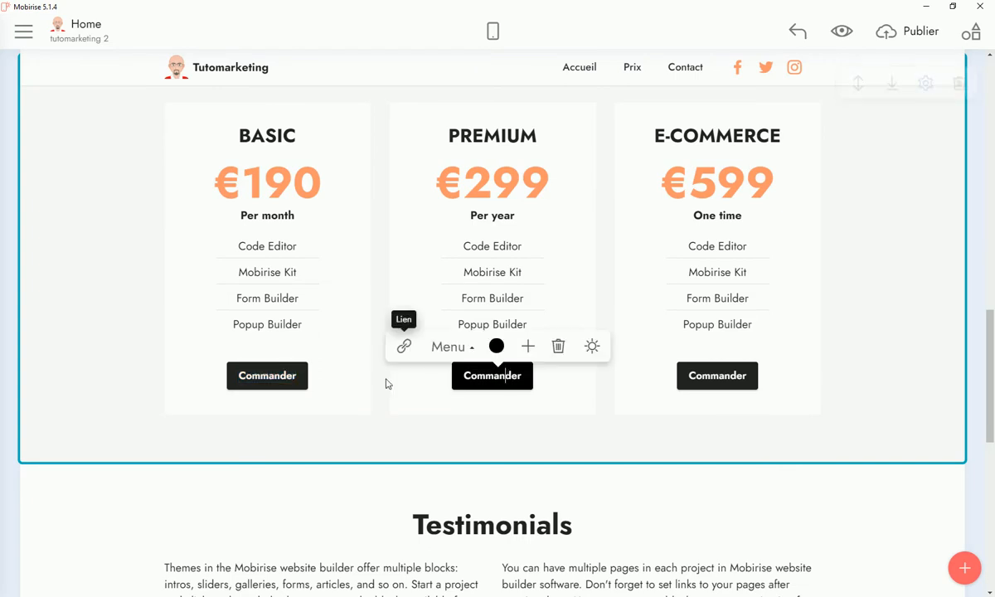
left_click(403, 345)
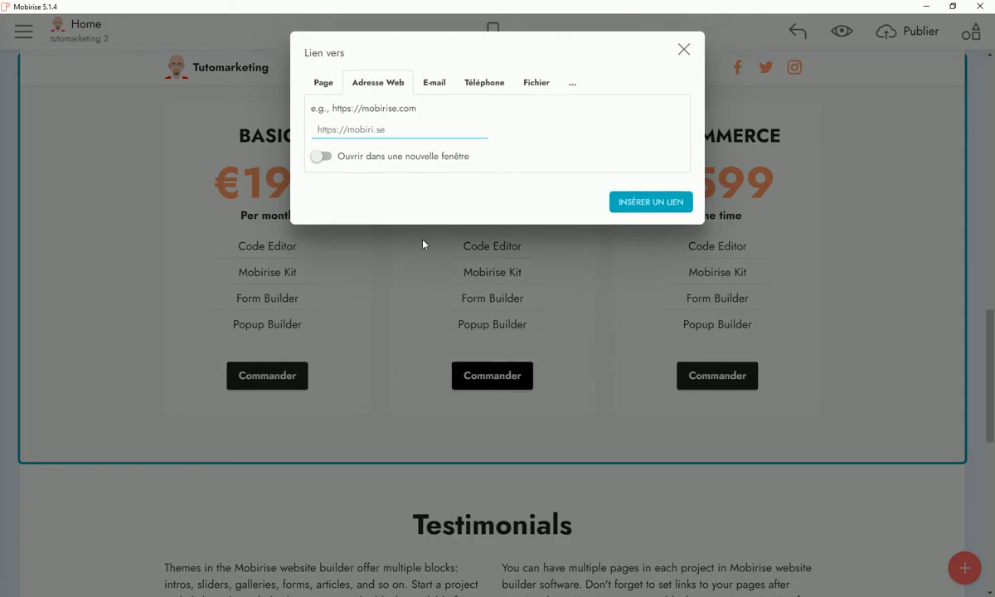
left_click(433, 85)
left_click(384, 130)
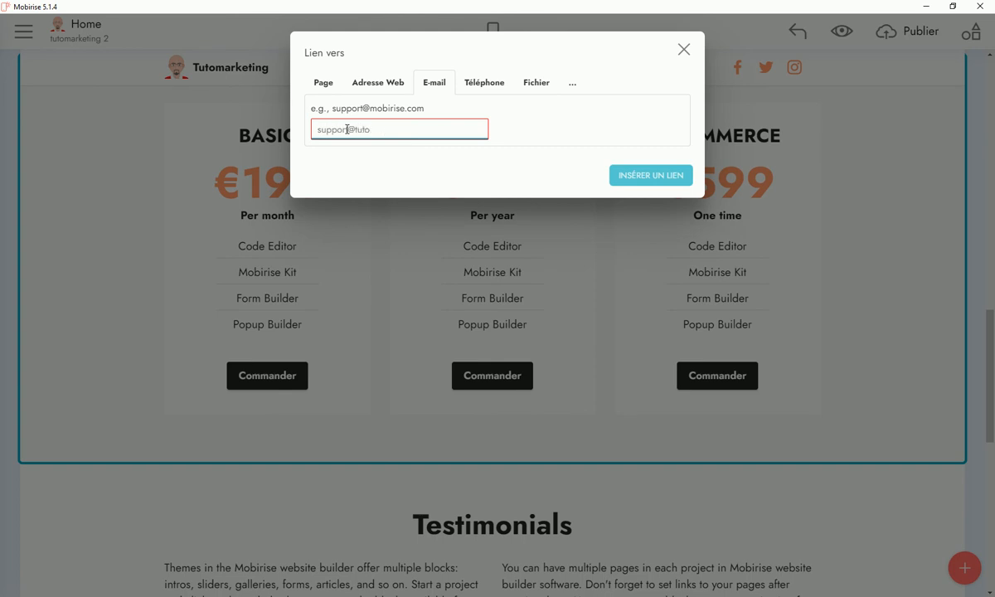
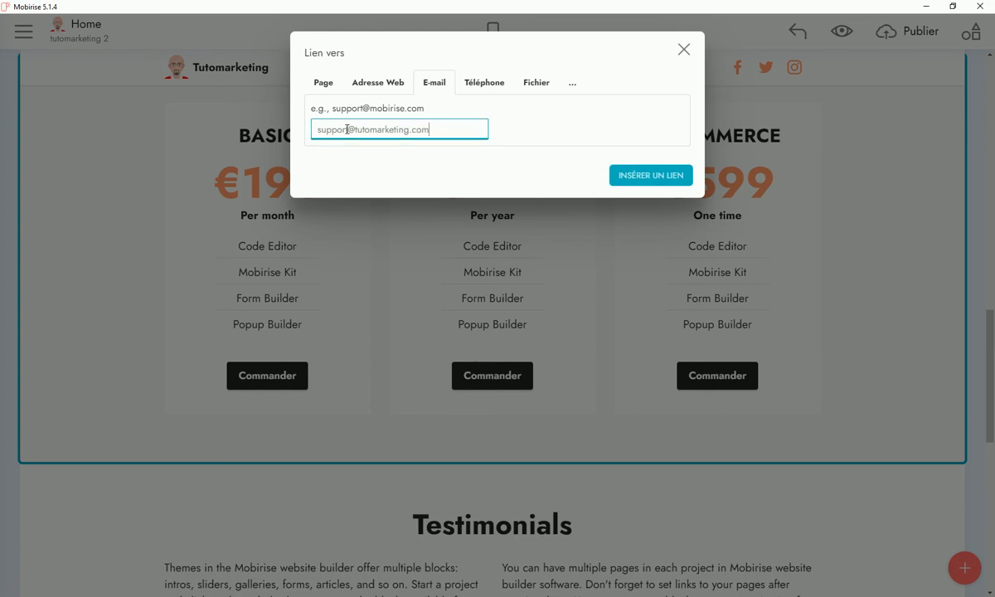
left_click(658, 176)
Link the E-commerce Commander button to the same support e-mail address
left_click(721, 375)
left_click(640, 347)
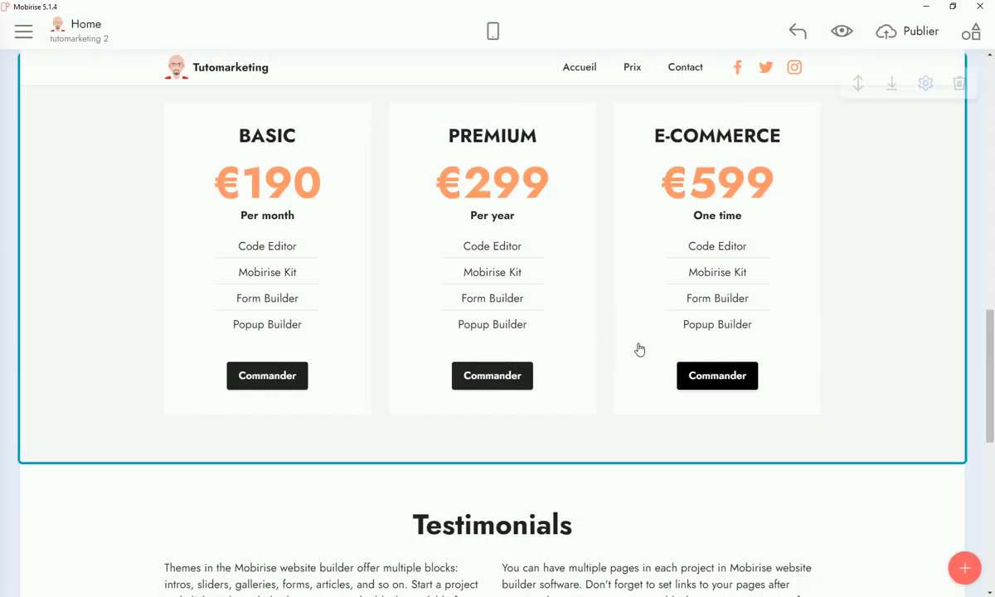
left_click(437, 83)
left_click(373, 128)
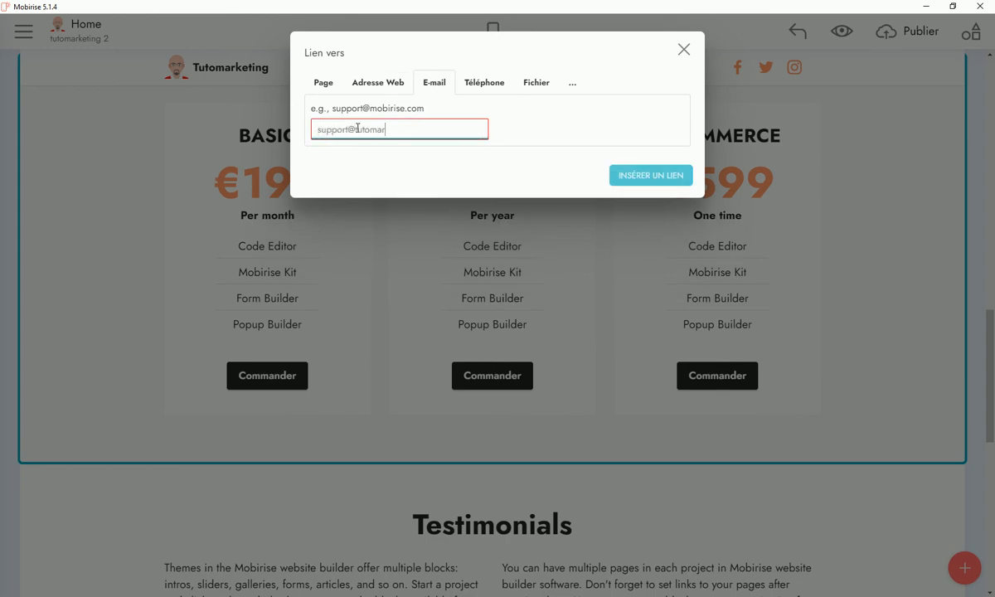
left_click(647, 178)
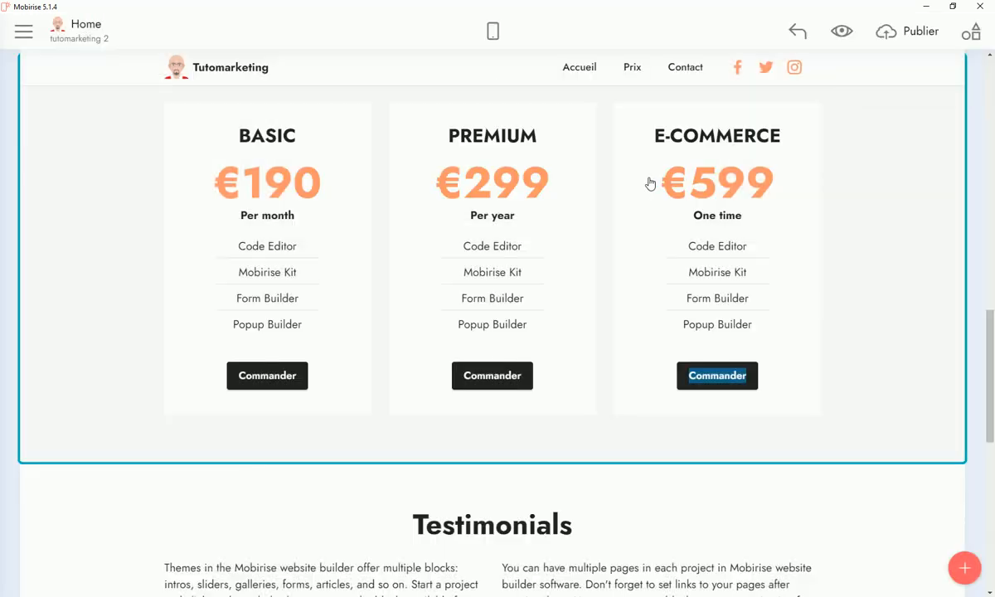
scroll(444, 394, "down", 7)
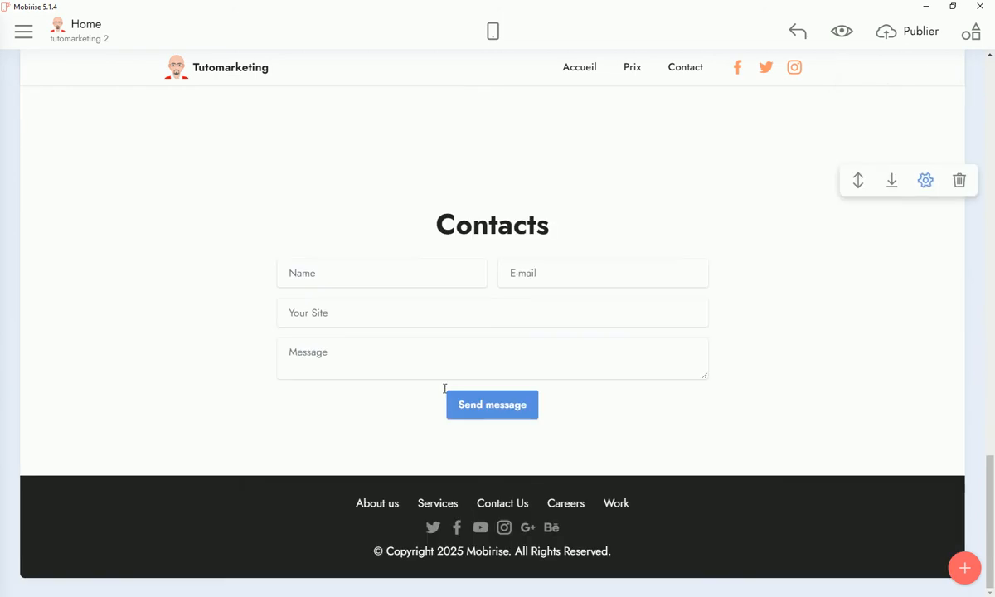
scroll(445, 381, "up", 4)
Copy the Testimonials heading and translate it in Google Translate
scroll(469, 226, "up", 2)
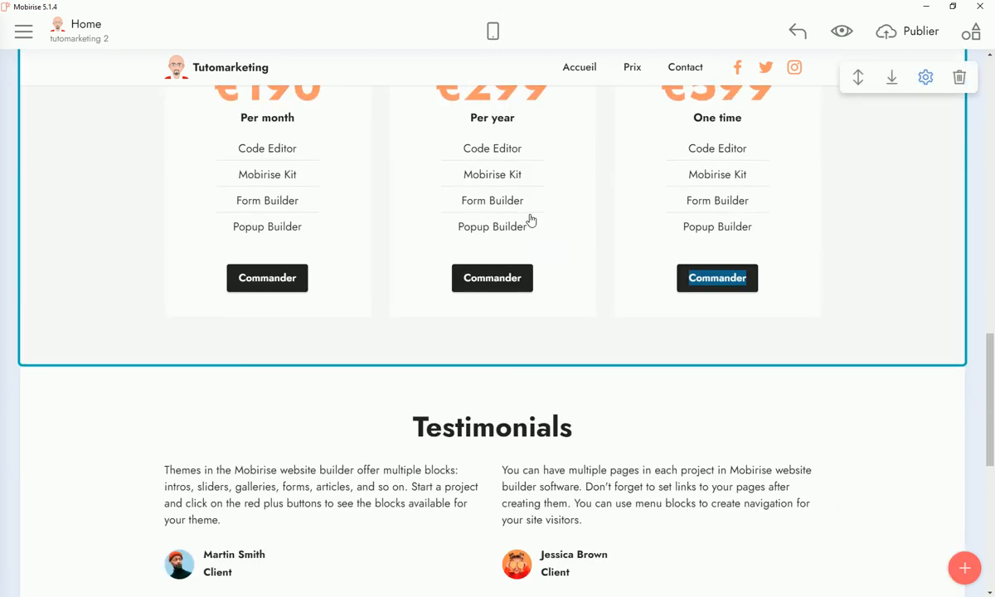
scroll(470, 279, "up", 2)
scroll(489, 328, "down", 4)
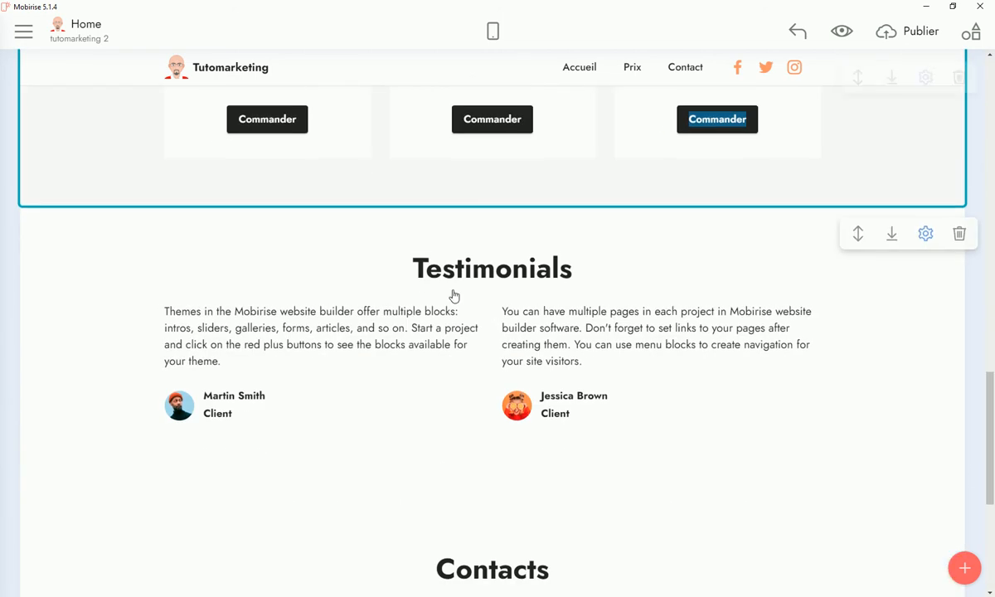
left_click_drag(414, 269, 591, 269)
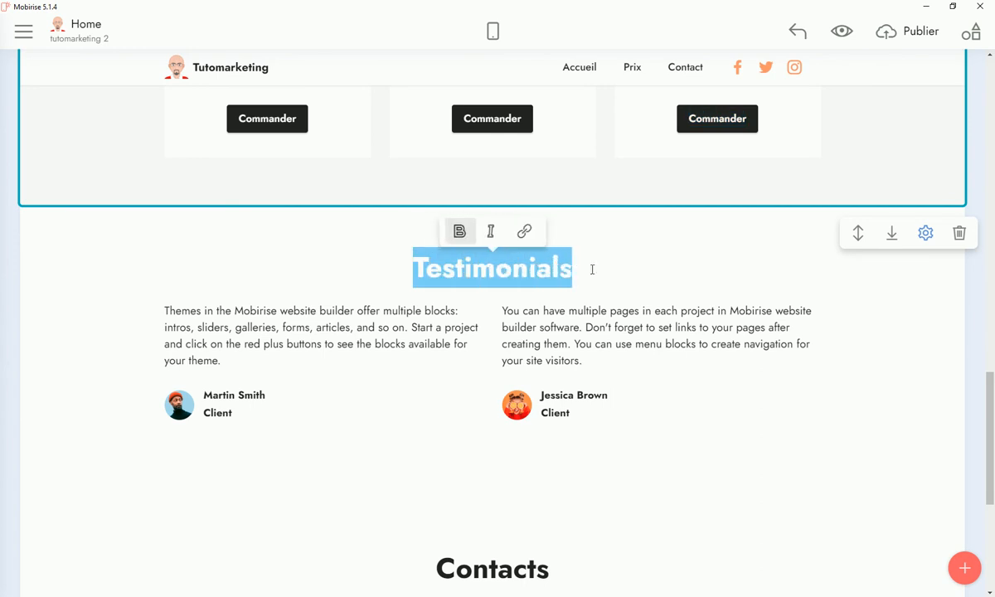
right_click(557, 271)
left_click(581, 293)
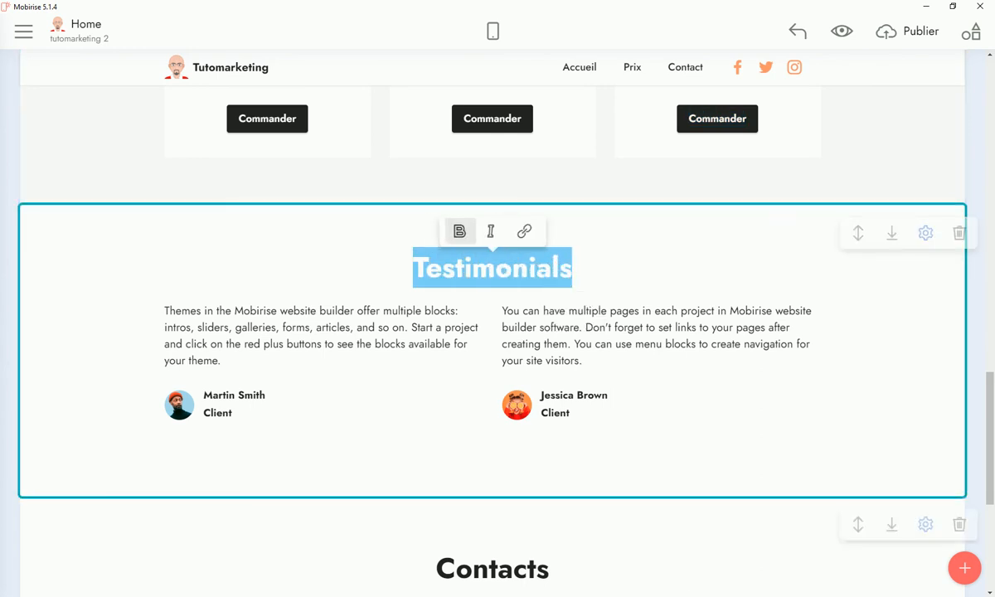
key("alt+Tab")
left_click(444, 10)
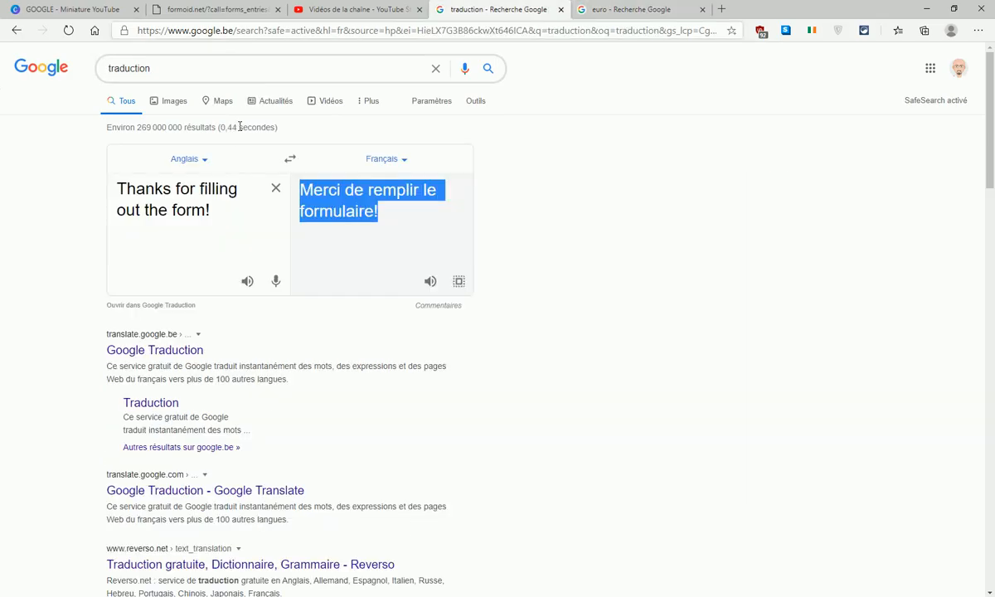
left_click(207, 196)
key("ctrl+a")
key("BackSpace")
right_click(207, 196)
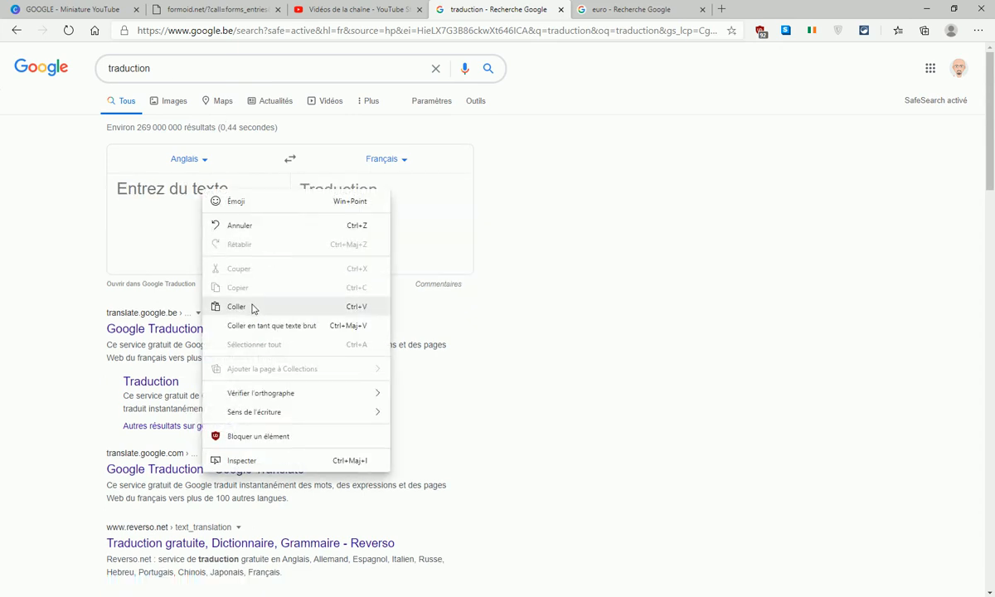
left_click(253, 308)
Copy the French 'Témoignages' and paste it over the heading
double_click(385, 190)
right_click(389, 192)
left_click(414, 199)
key("alt+Tab")
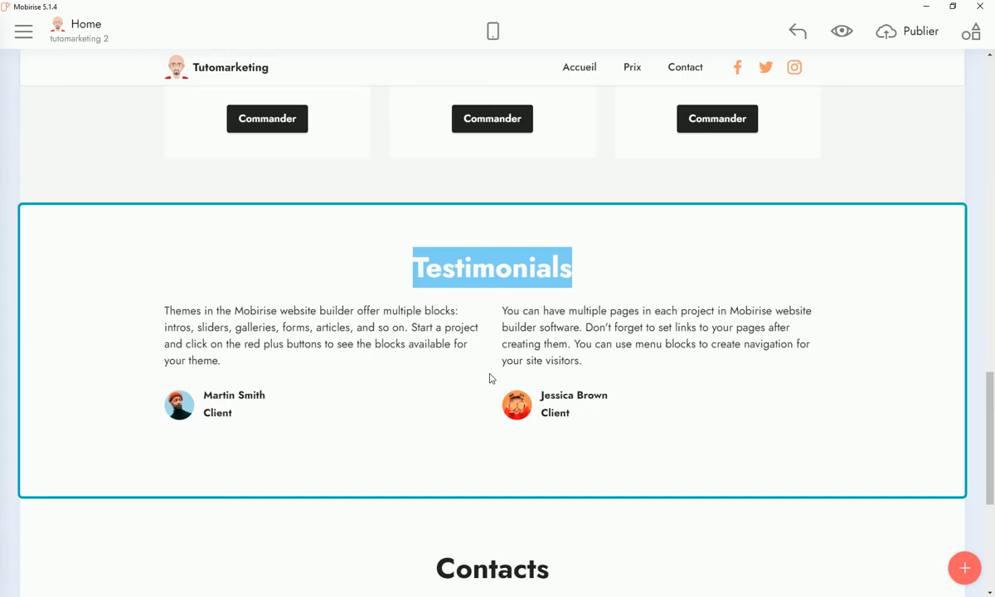
right_click(459, 263)
left_click(473, 297)
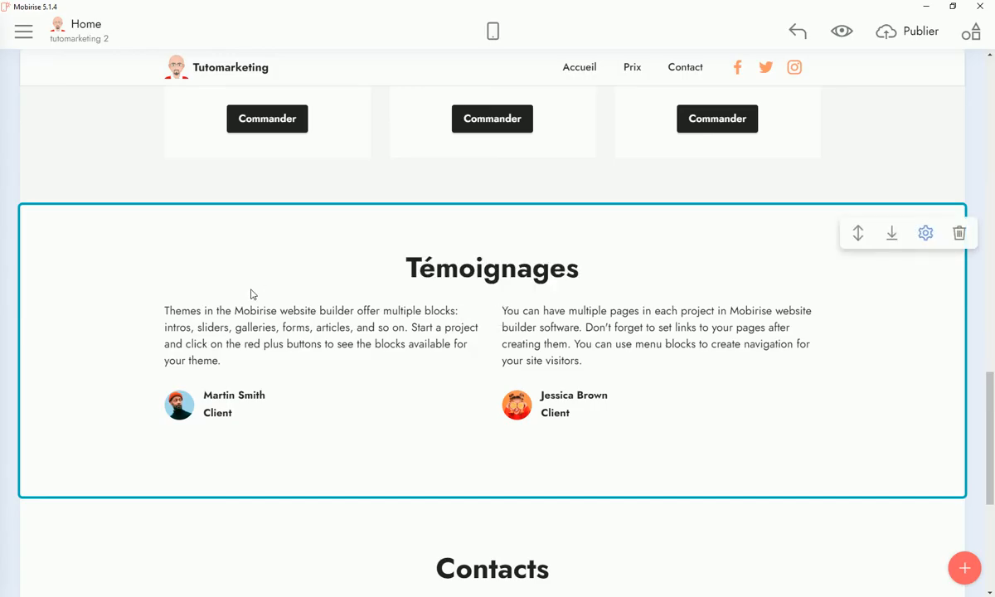
Copy the first testimonial paragraph into Google Translate
left_click_drag(164, 311, 220, 362)
right_click(215, 360)
left_click(234, 378)
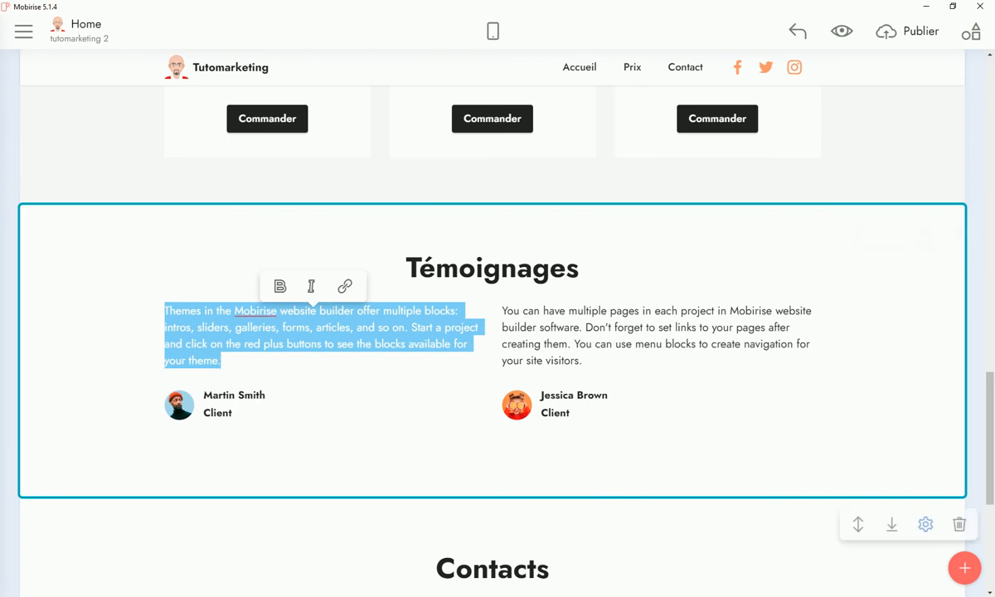
key("alt+Tab")
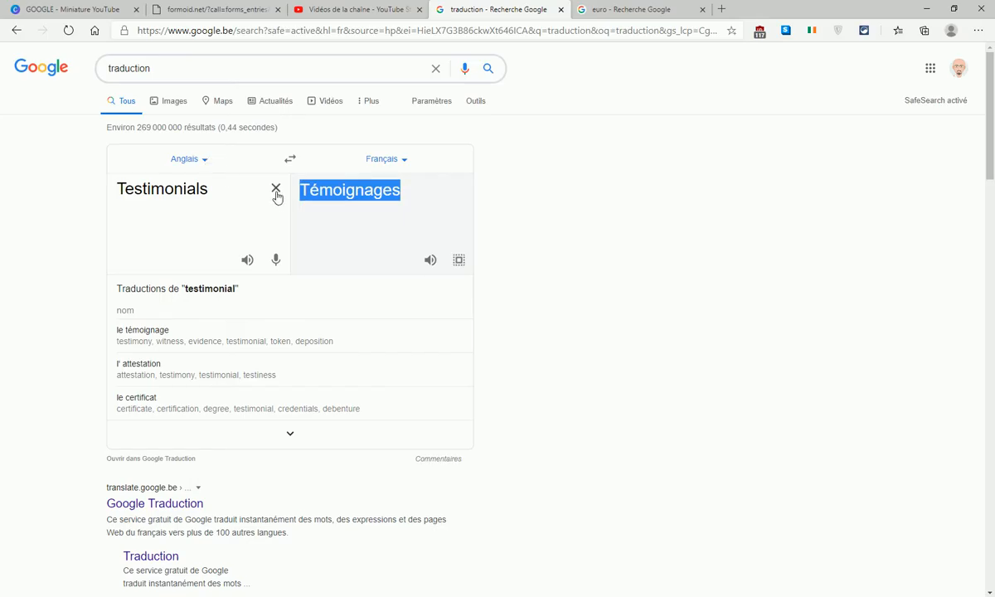
left_click(275, 188)
right_click(177, 190)
left_click(210, 304)
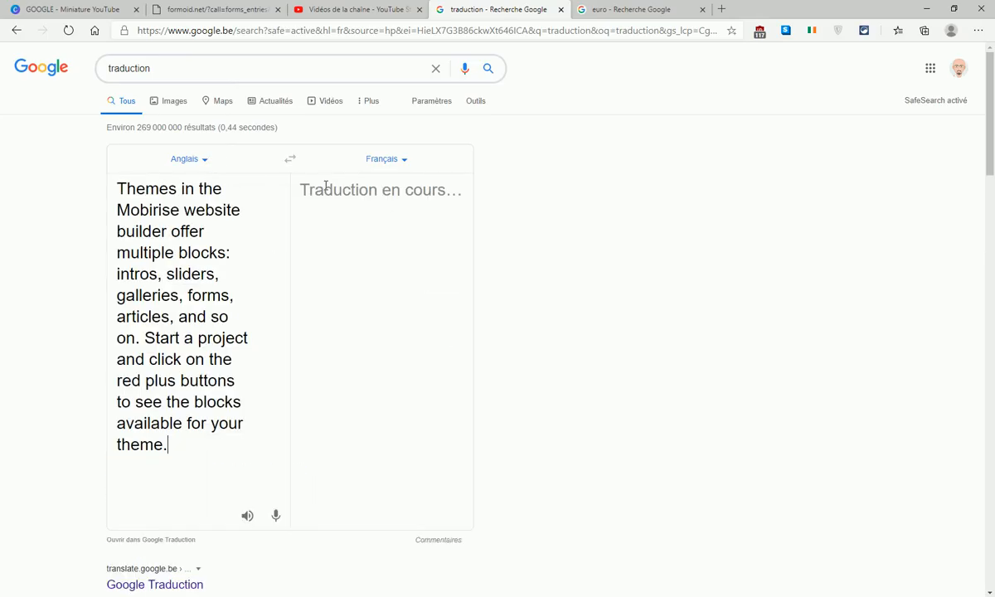
Paste the French translation over the first testimonial
left_click_drag(286, 178, 435, 429)
right_click(362, 373)
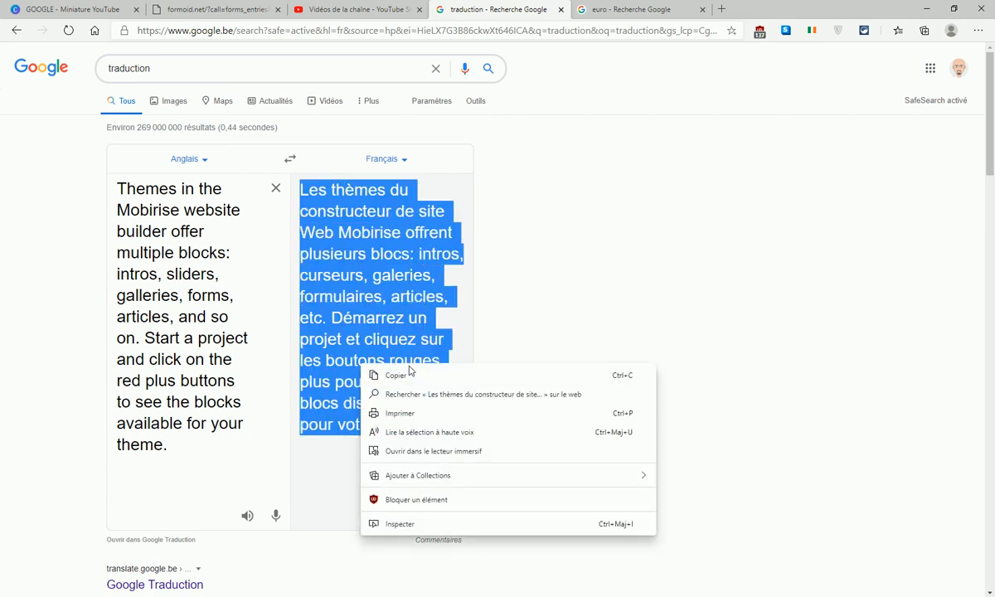
left_click(411, 376)
key("alt+Tab")
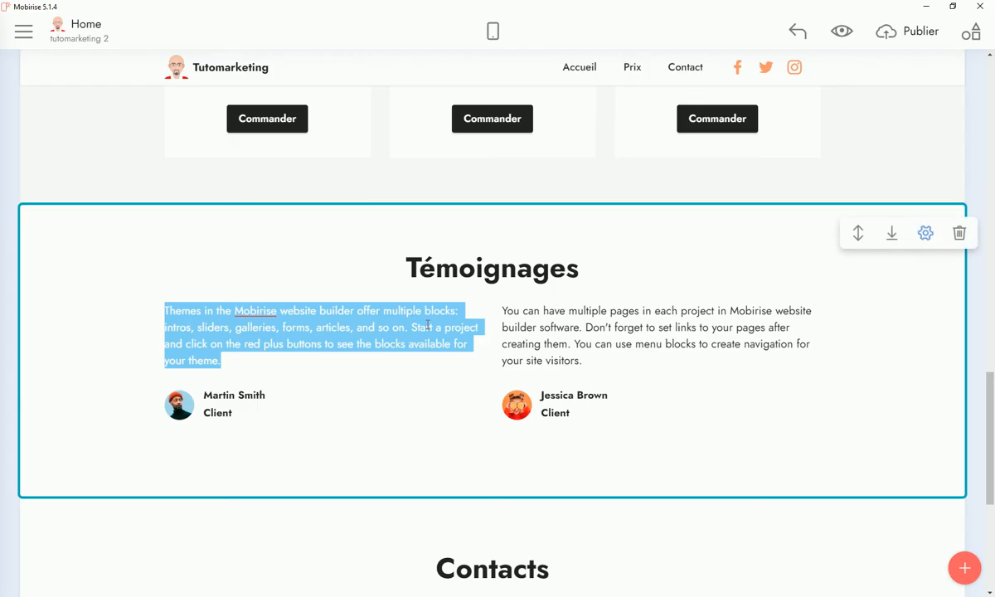
right_click(364, 325)
left_click(386, 359)
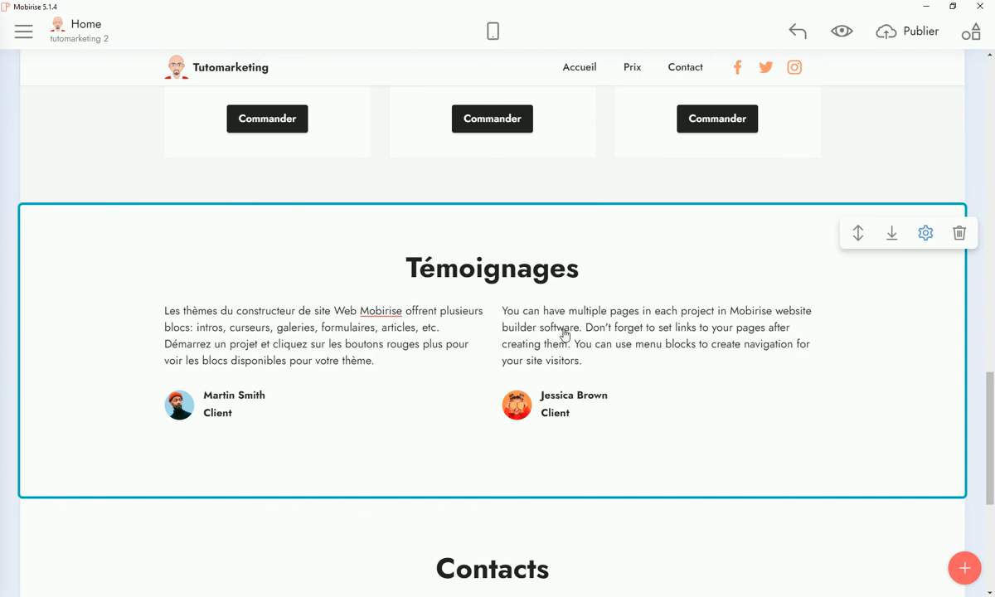
Copy the second testimonial paragraph into Google Translate
left_click_drag(593, 360, 505, 311)
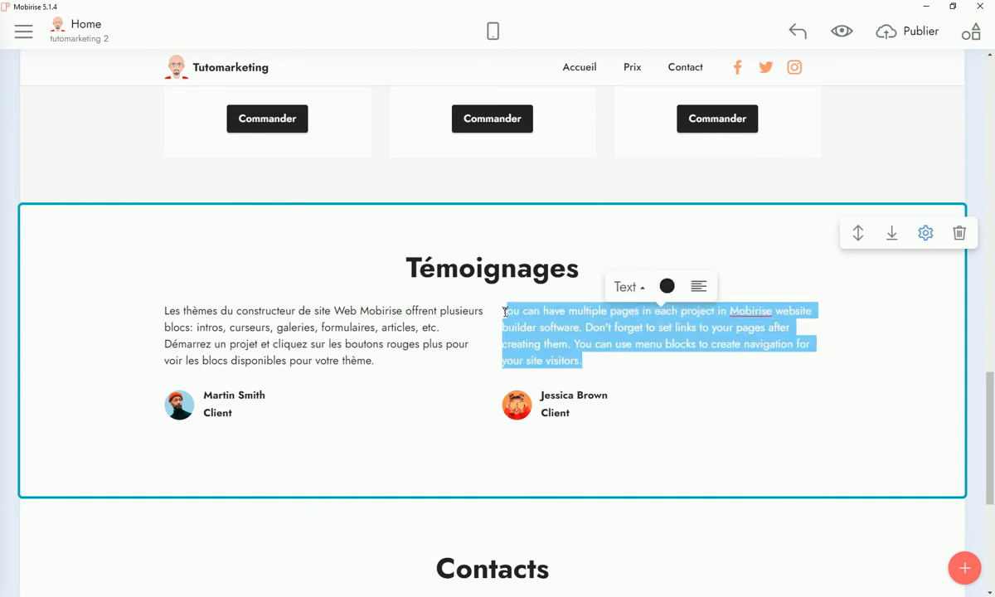
right_click(523, 312)
left_click(502, 311)
left_click_drag(502, 311, 583, 362)
right_click(543, 351)
left_click(566, 371)
left_click(926, 6)
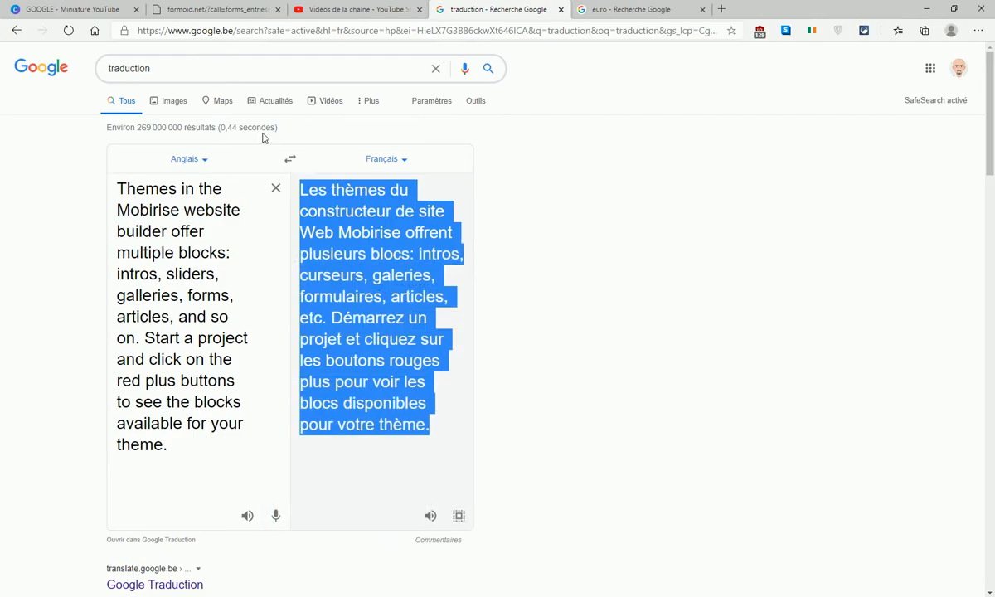
left_click(273, 189)
right_click(209, 189)
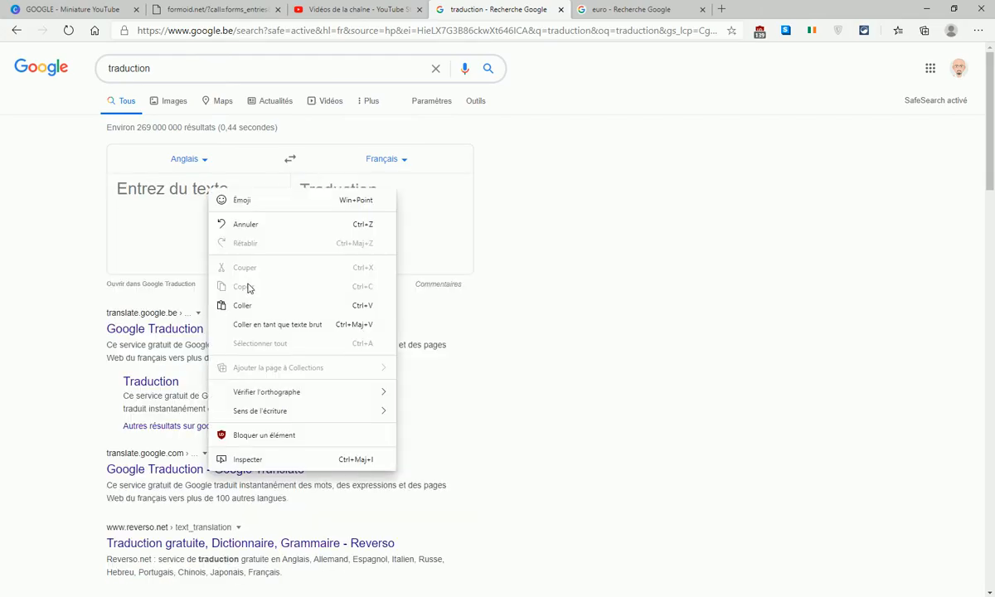
left_click(255, 310)
Paste the French text beginning 'Vous pouvez avoir plusieurs pages' over the second testimonial
left_click_drag(300, 189, 439, 481)
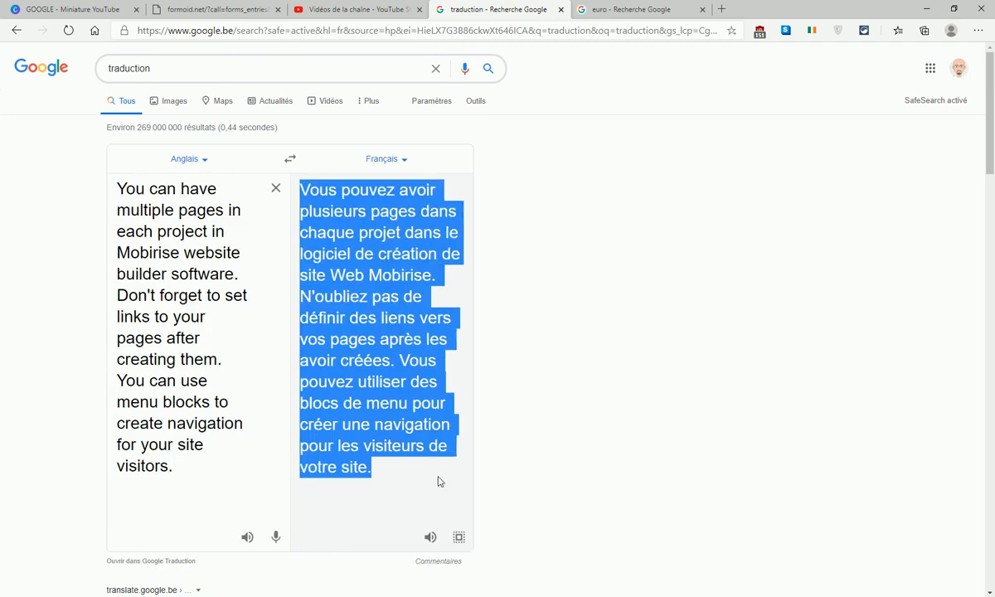
right_click(400, 397)
left_click(480, 409)
key("alt+Tab")
right_click(530, 322)
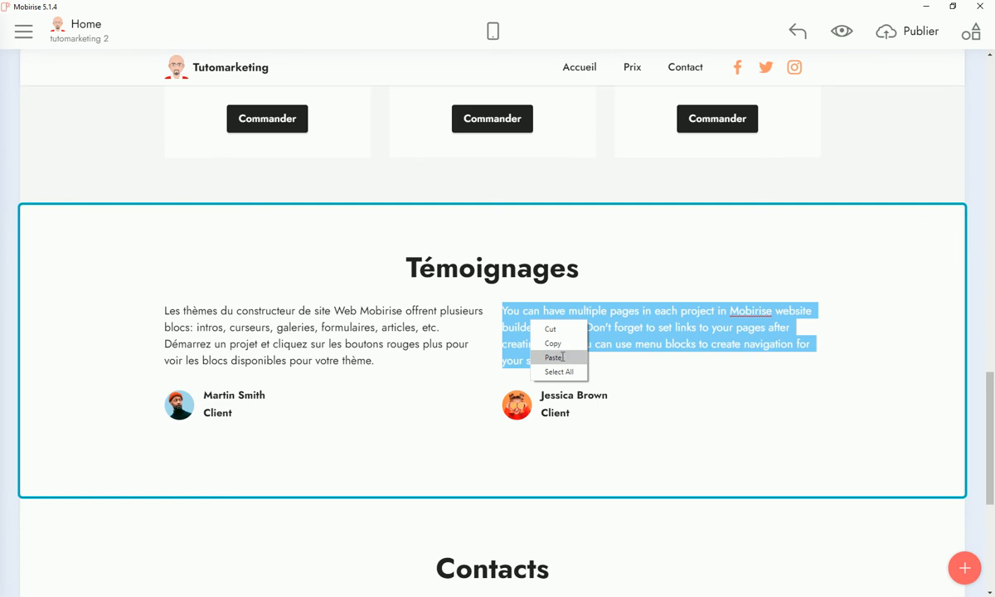
left_click(554, 358)
scroll(756, 384, "down", 3)
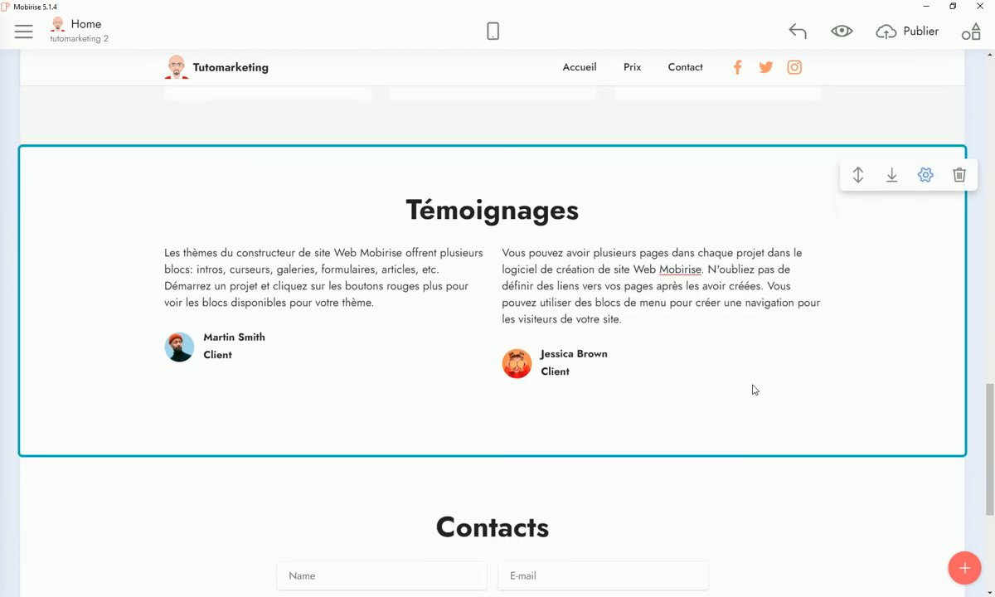
Shorten the heading to Contact, relabel the Name field Nom, and disable the website field
left_click(550, 352)
key("BackSpace")
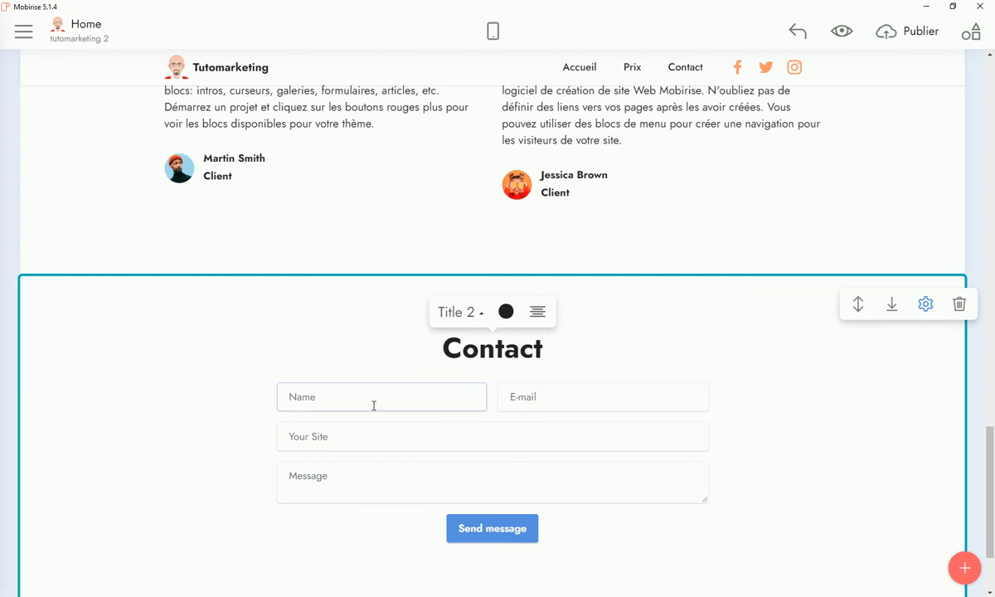
left_click(315, 396)
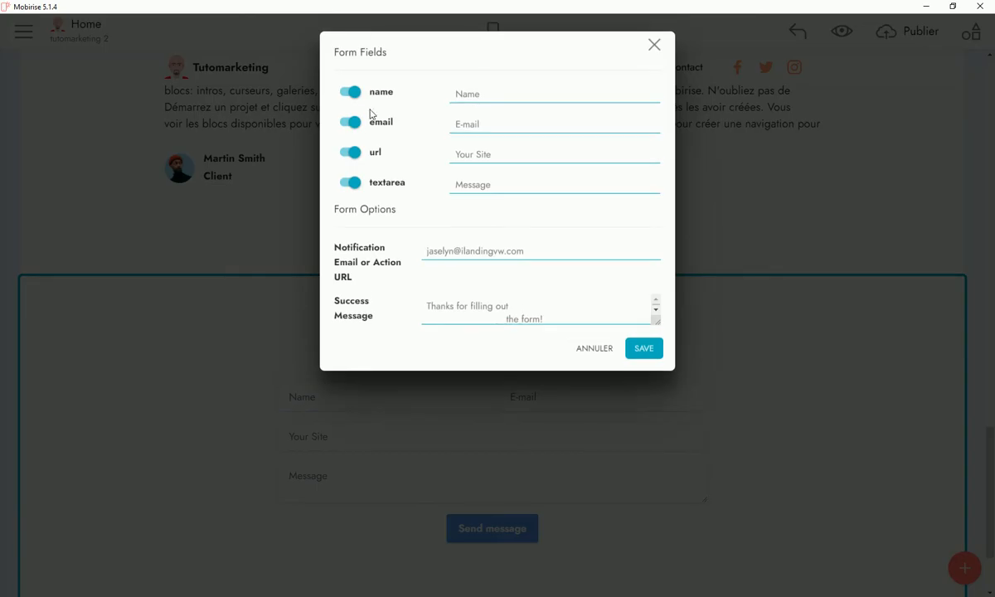
left_click_drag(462, 94, 496, 95)
type("om")
left_click(352, 153)
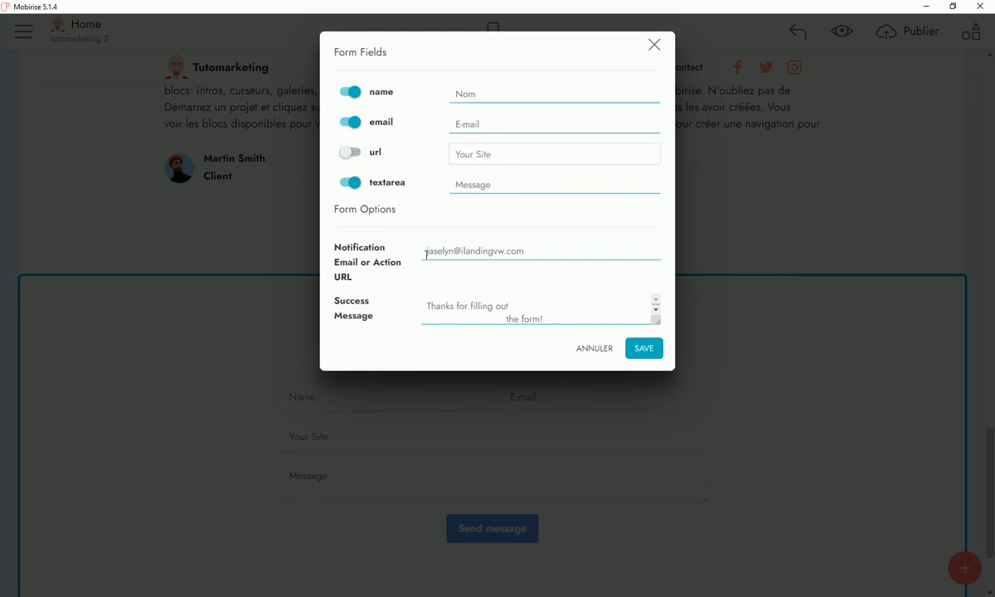
Replace the form's notification e-mail with the support address
left_click_drag(425, 254, 560, 253)
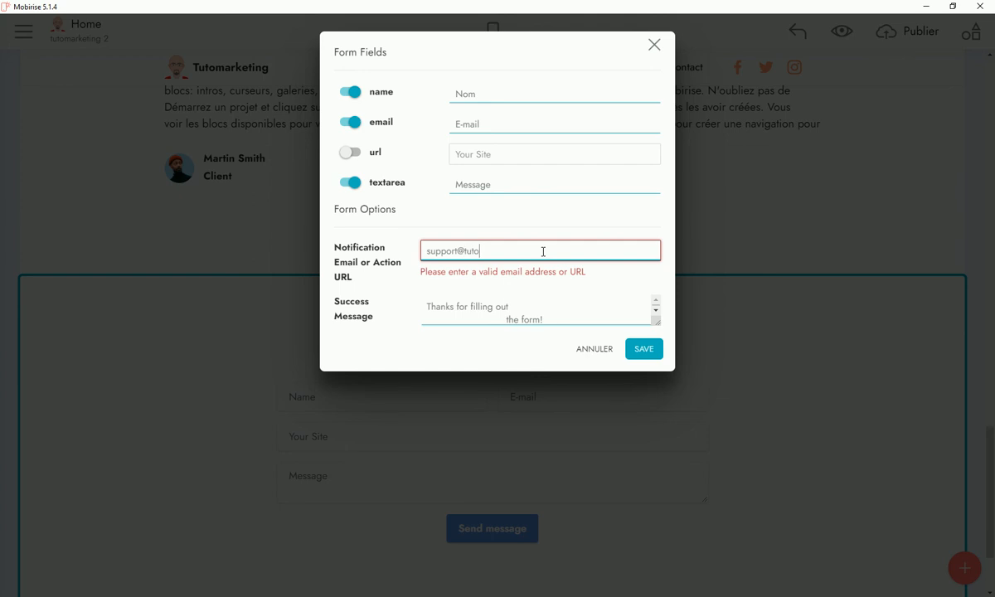
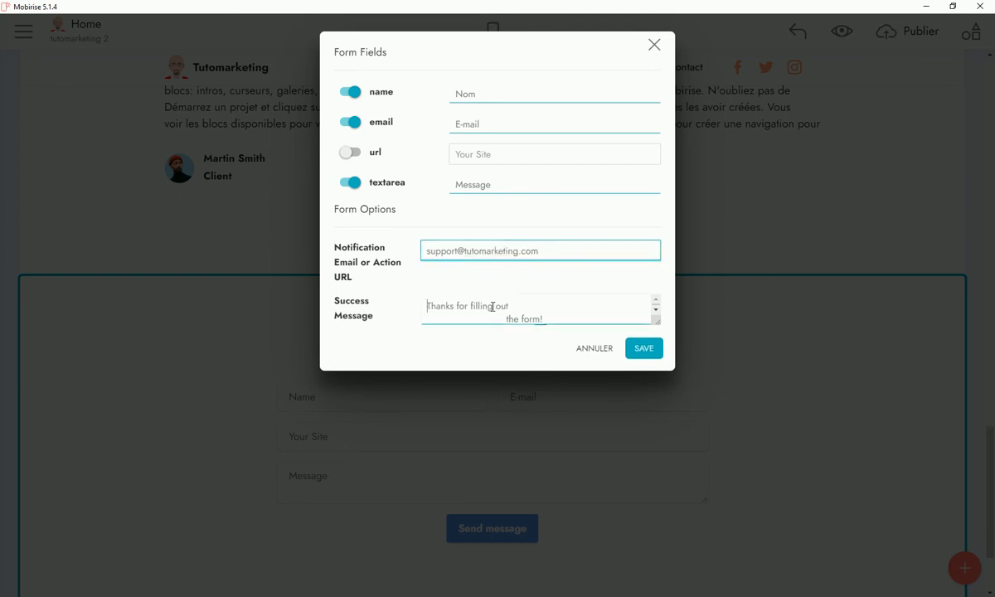
Copy the English success message into Google Translate
left_click_drag(428, 307, 543, 323)
right_click(521, 316)
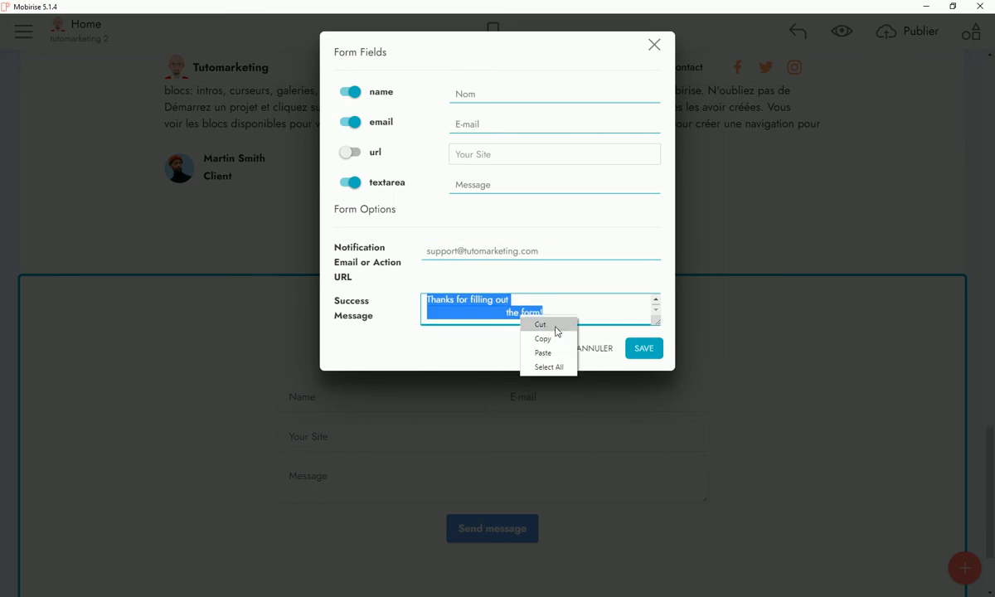
left_click(540, 338)
key("alt+Tab")
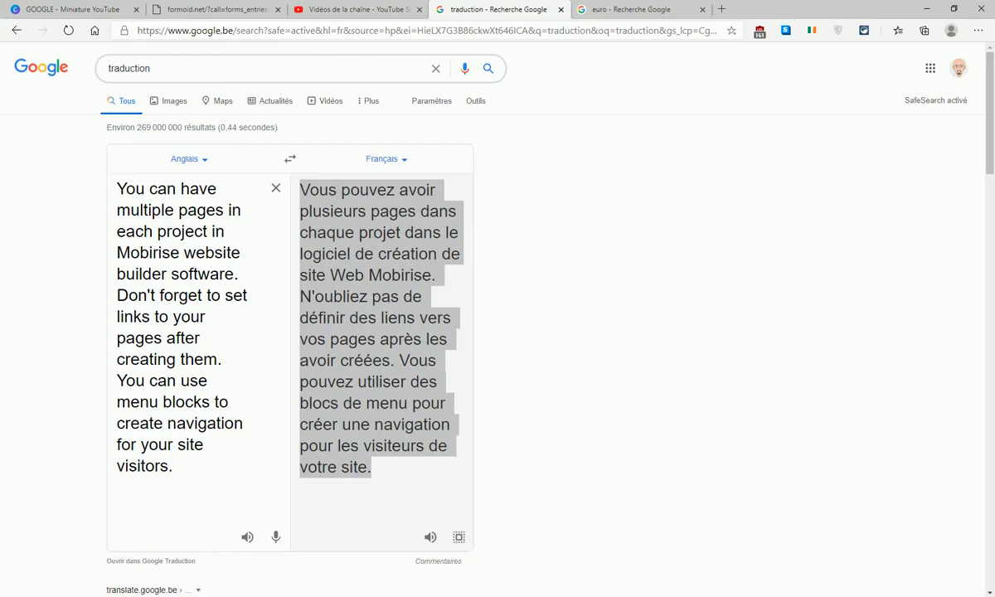
right_click(165, 193)
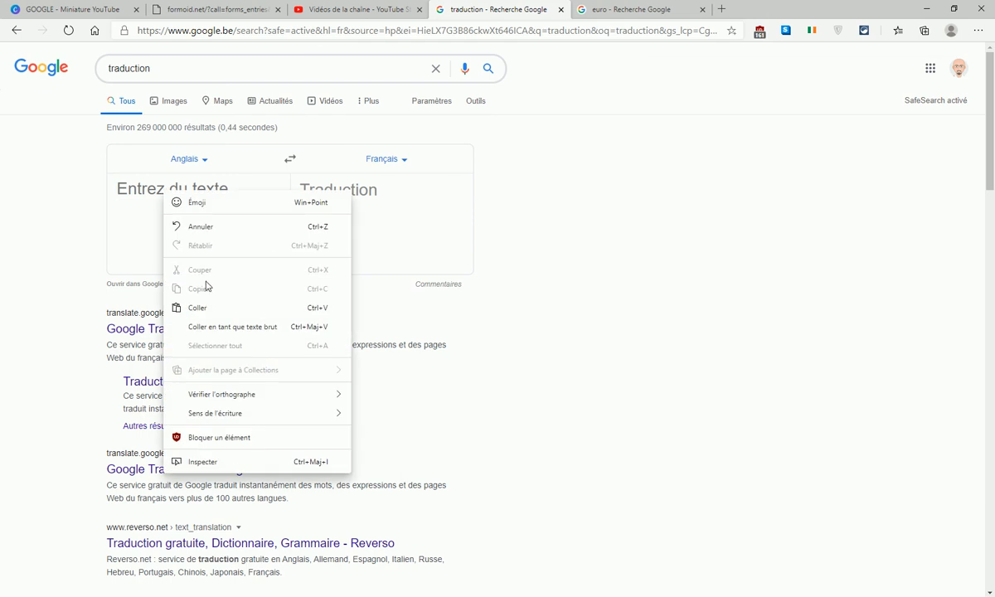
left_click(209, 308)
Paste the French translation over the form's success message
left_click_drag(301, 190, 447, 234)
right_click(429, 209)
left_click(473, 217)
key("alt+Tab")
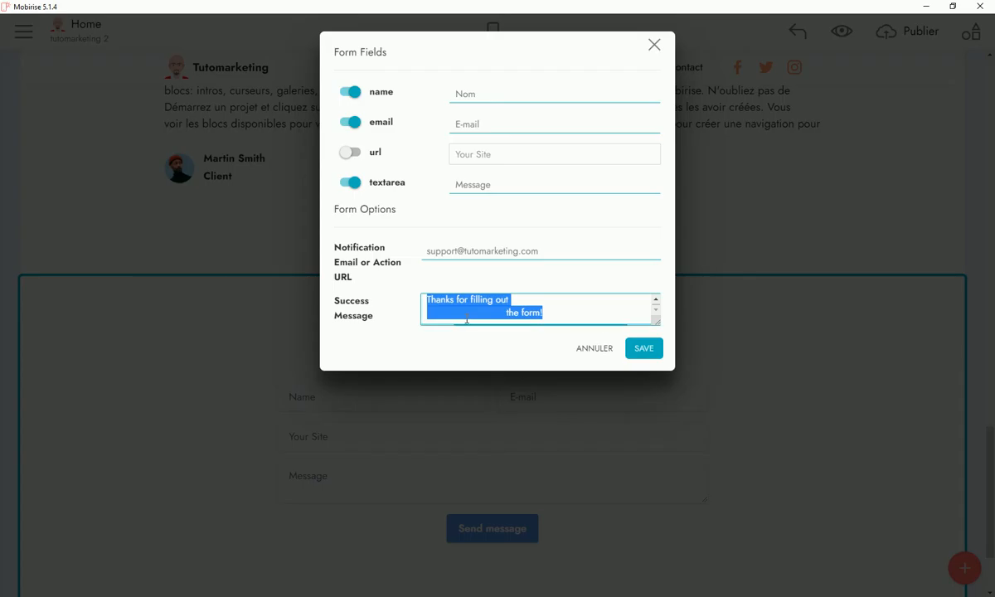
right_click(458, 301)
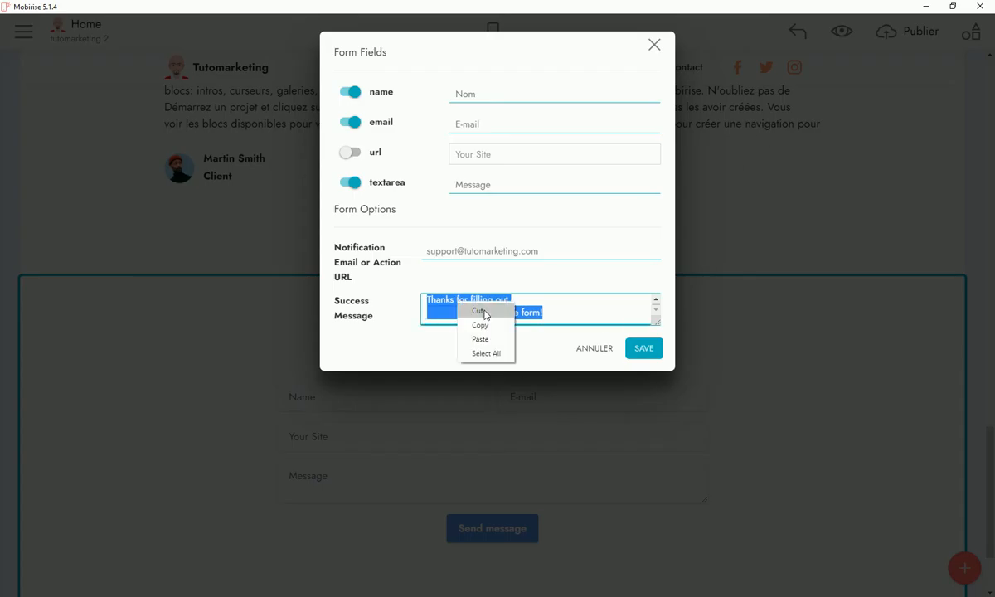
left_click(485, 341)
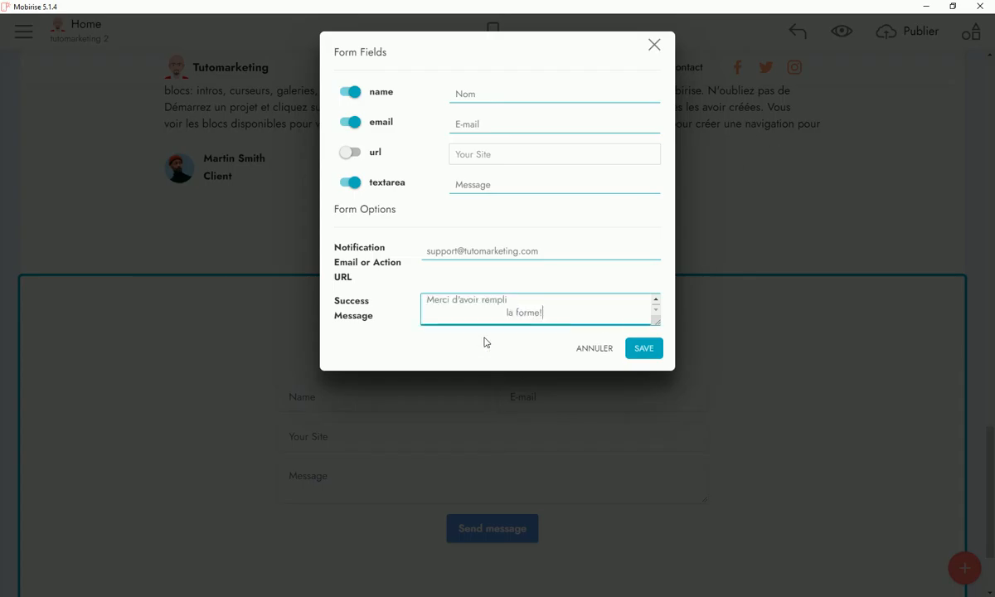
Reword the message to 'compléter le formulaire' and begin a Tutomarketing signature line
left_click_drag(507, 314, 580, 313)
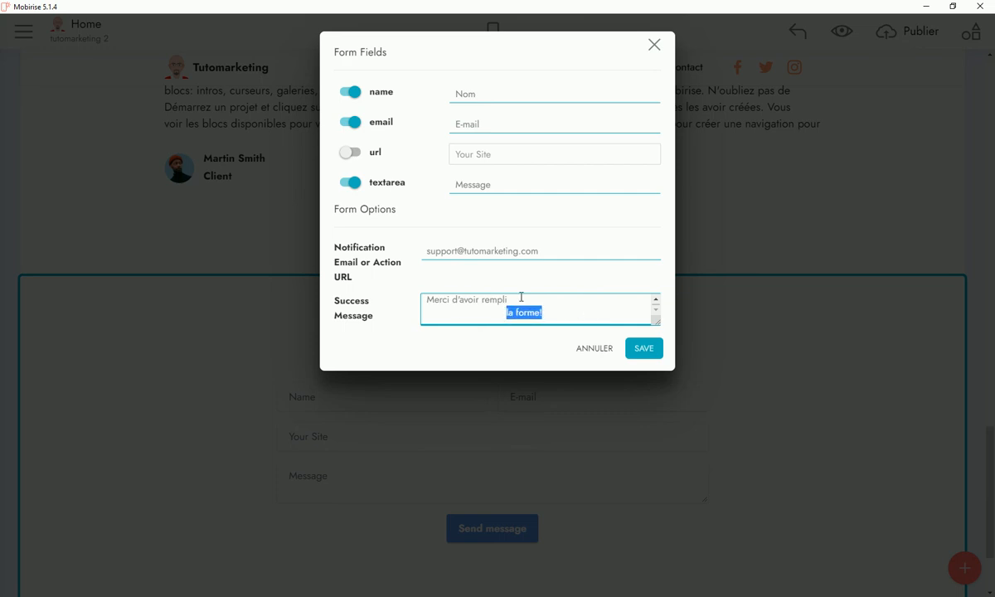
left_click(493, 308)
left_click_drag(484, 298, 550, 322)
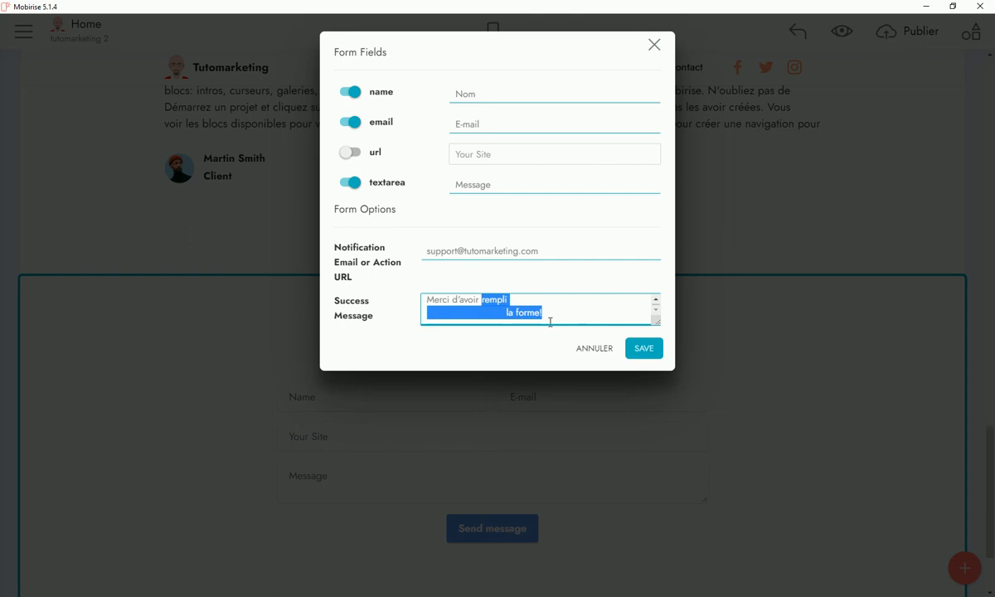
type("complé")
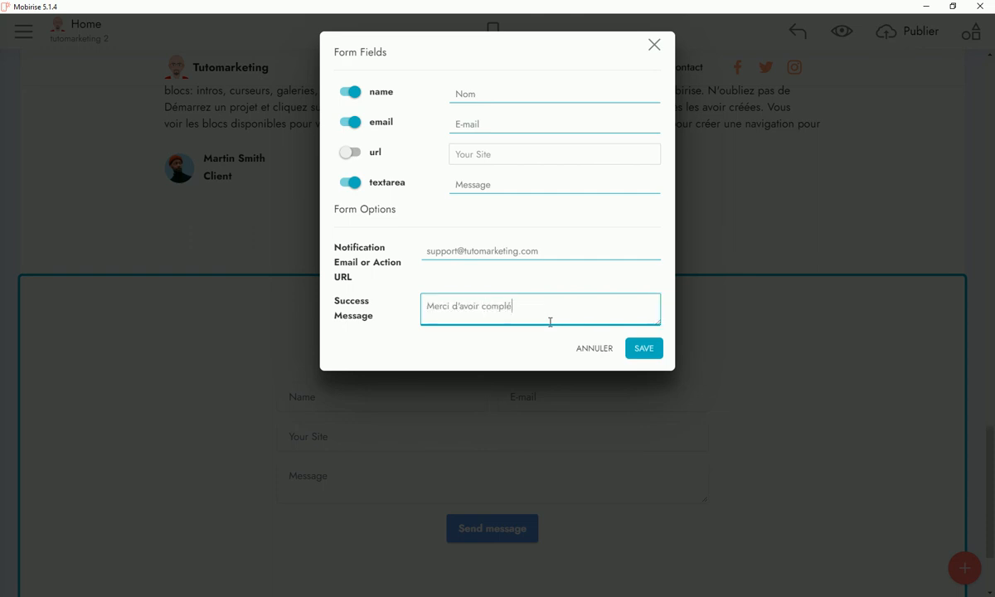
type("ter le formulaire")
key("Return")
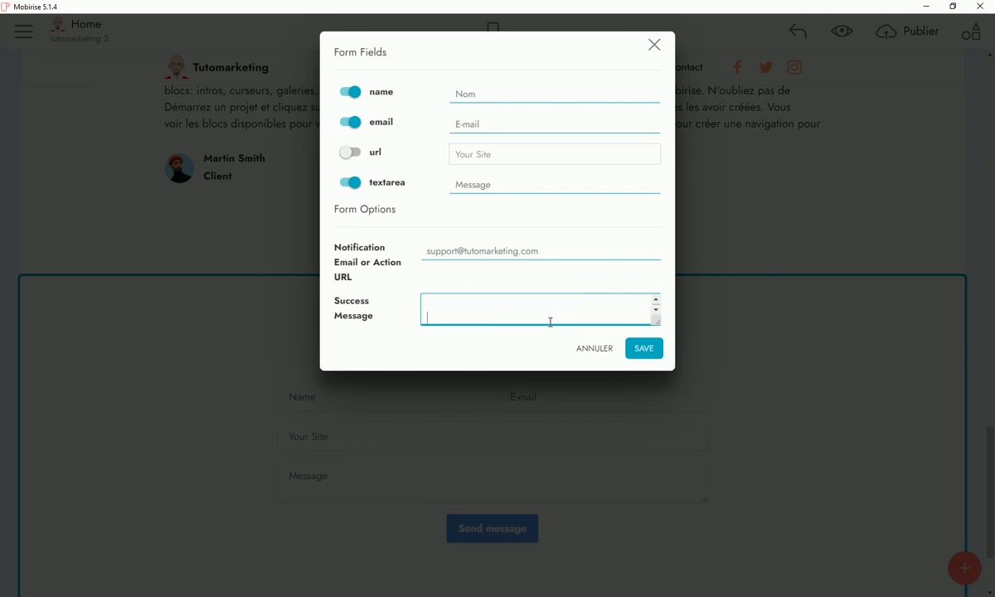
type("tutomarketi")
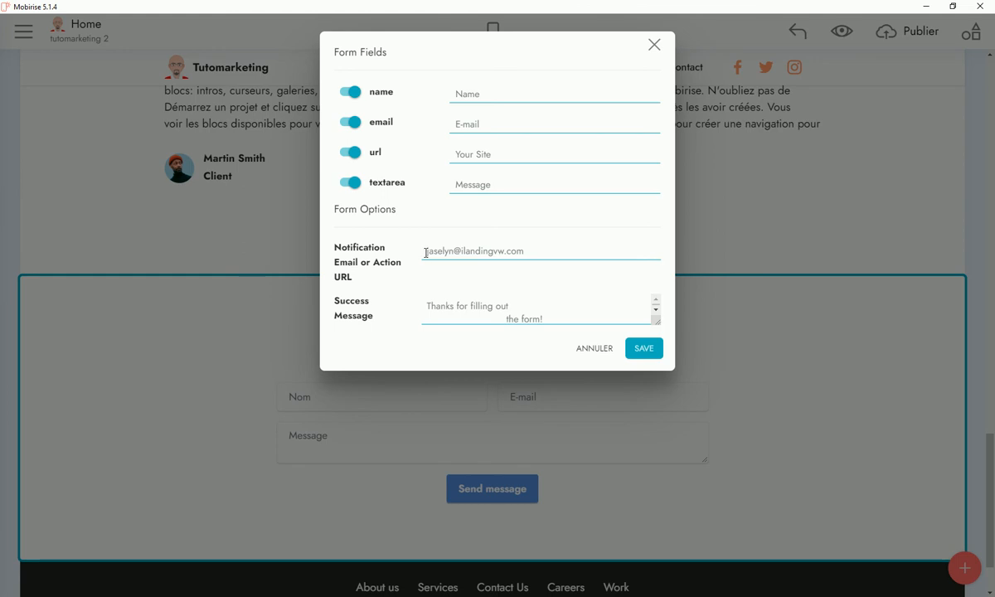
Set the support notification e-mail and success message 'Merci d'avoir compléter le formulaire' signed Tutomarketing
left_click_drag(425, 253, 613, 253)
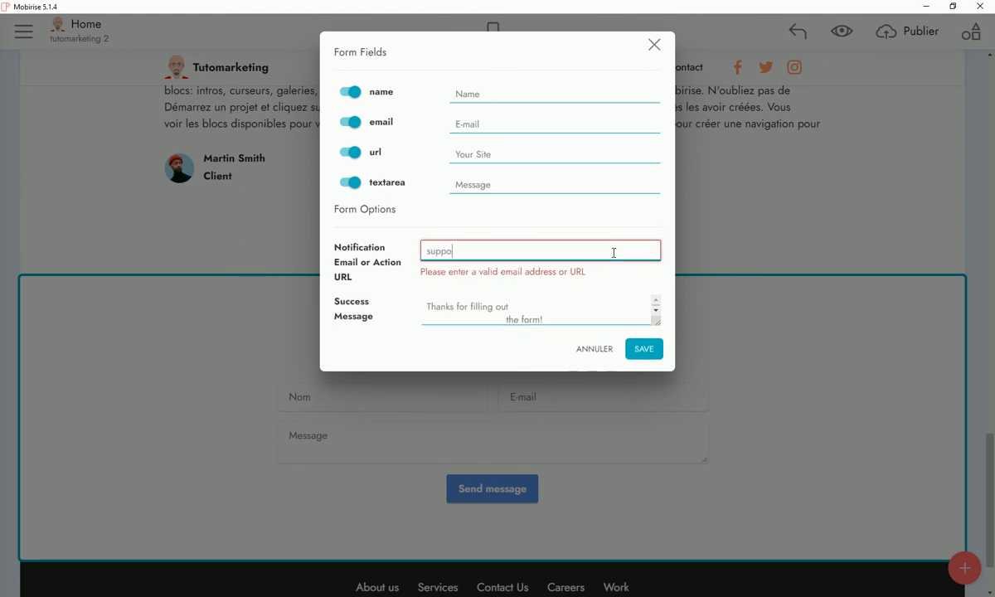
left_click_drag(424, 305, 549, 322)
right_click(541, 315)
left_click(566, 345)
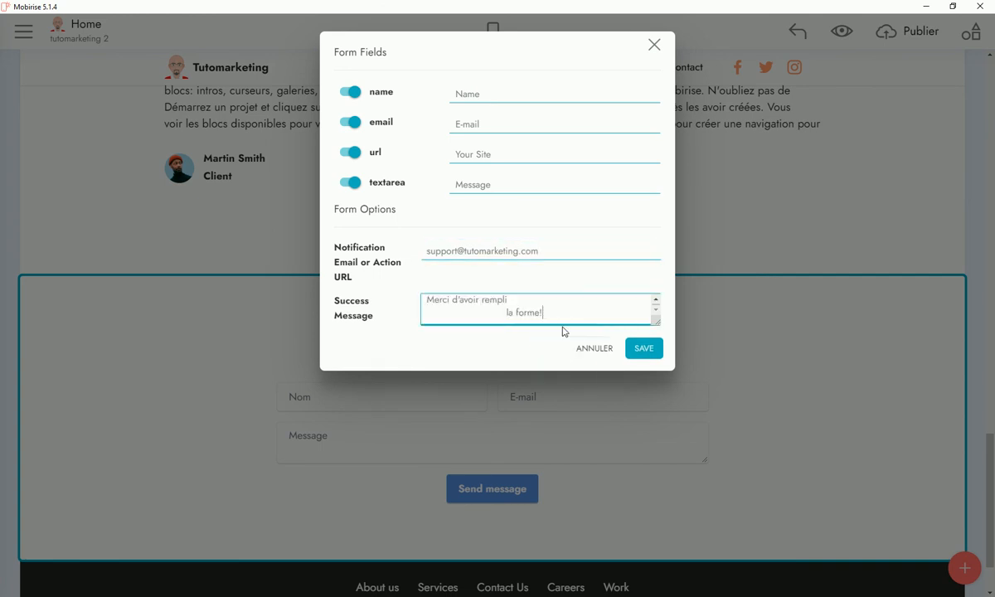
double_click(491, 306)
left_click_drag(566, 315, 568, 319)
type("c")
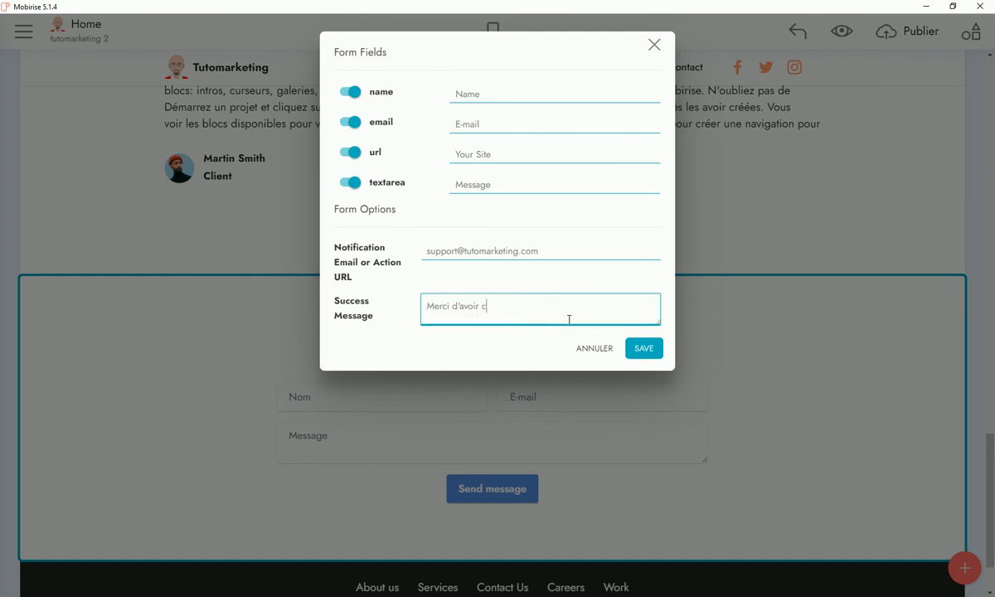
type("ompléter le formulaire")
key("Return")
type("Tutomarketing")
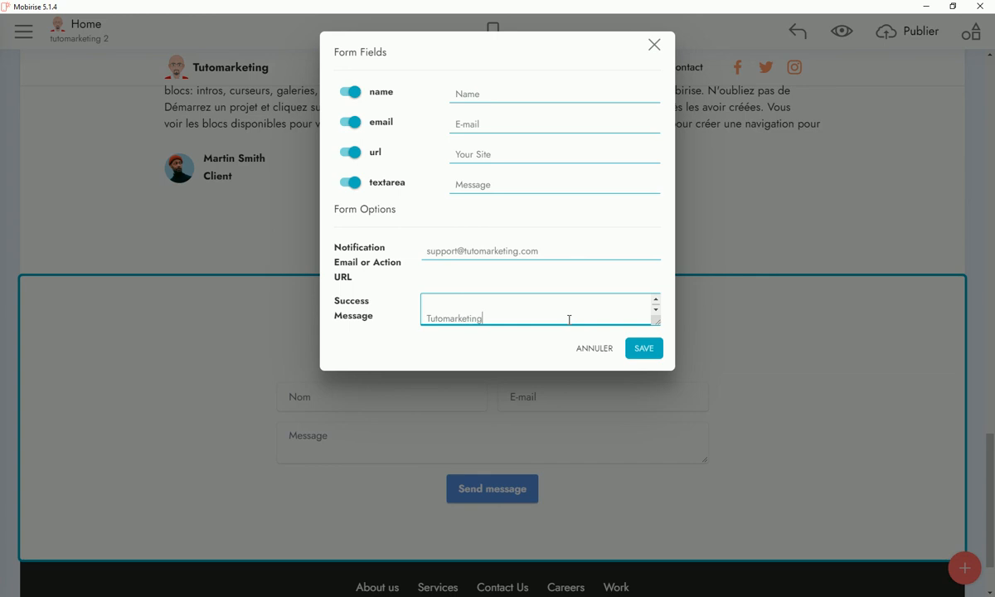
Remove the website field, rename the Name field to Nom, and save the form settings
left_click(349, 152)
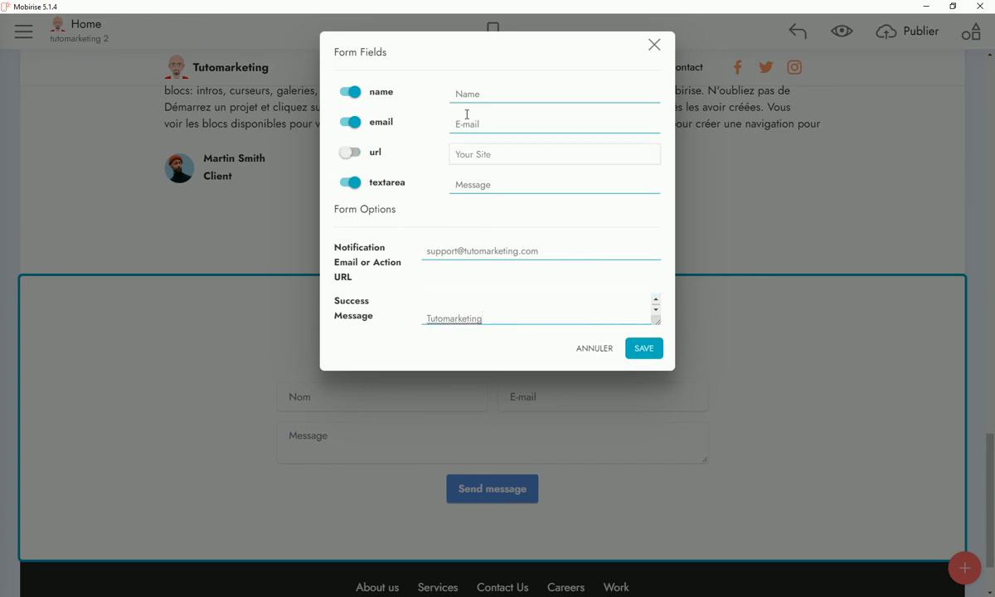
left_click(500, 93)
double_click(504, 94)
type("Nom")
left_click(644, 348)
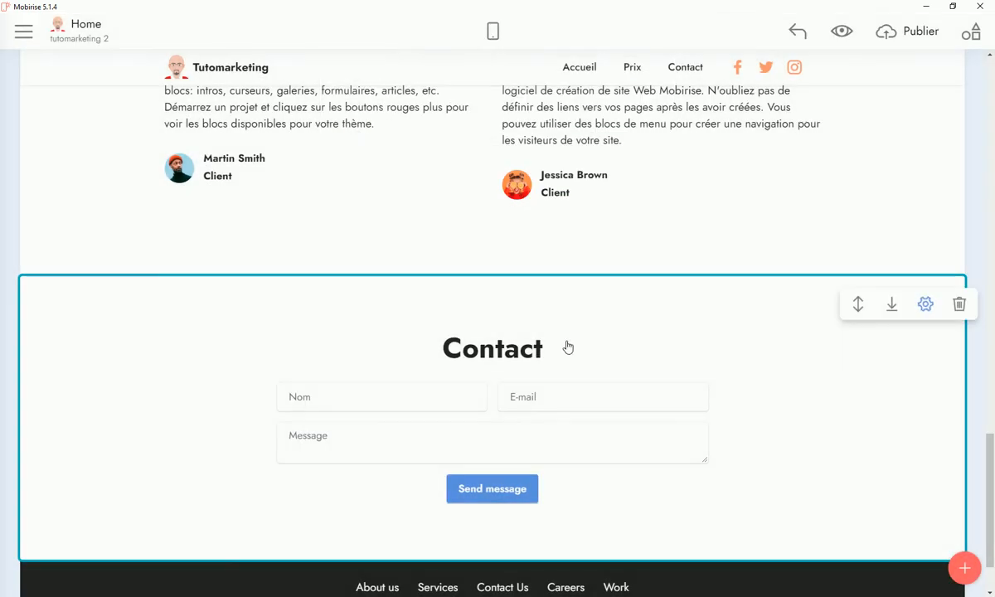
Change the Send message button label to 'Envoyer' and colour it orange
scroll(552, 330, "down", 1)
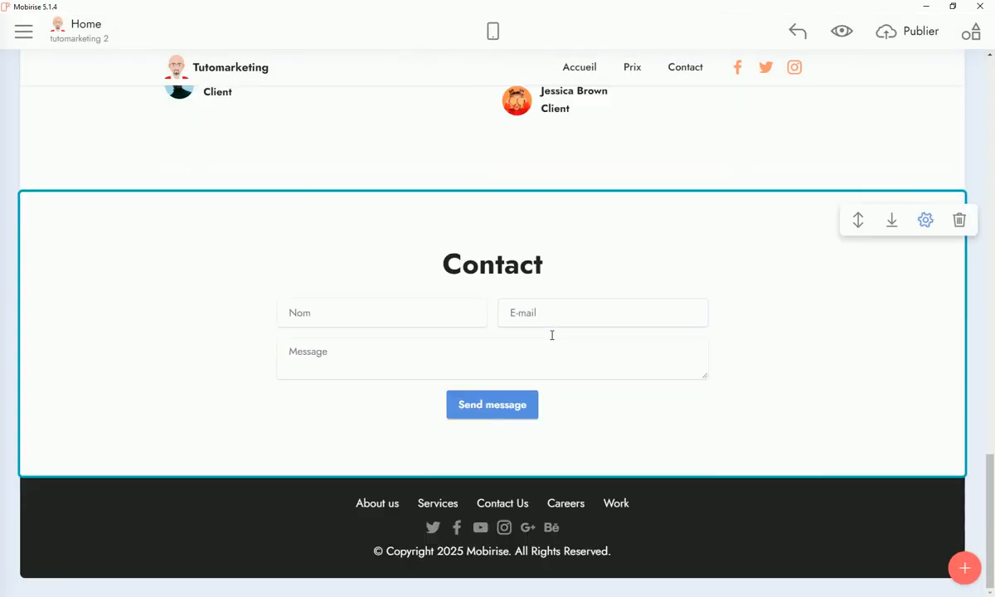
left_click(464, 404)
left_click(461, 405)
left_click_drag(461, 404, 529, 405)
type("En")
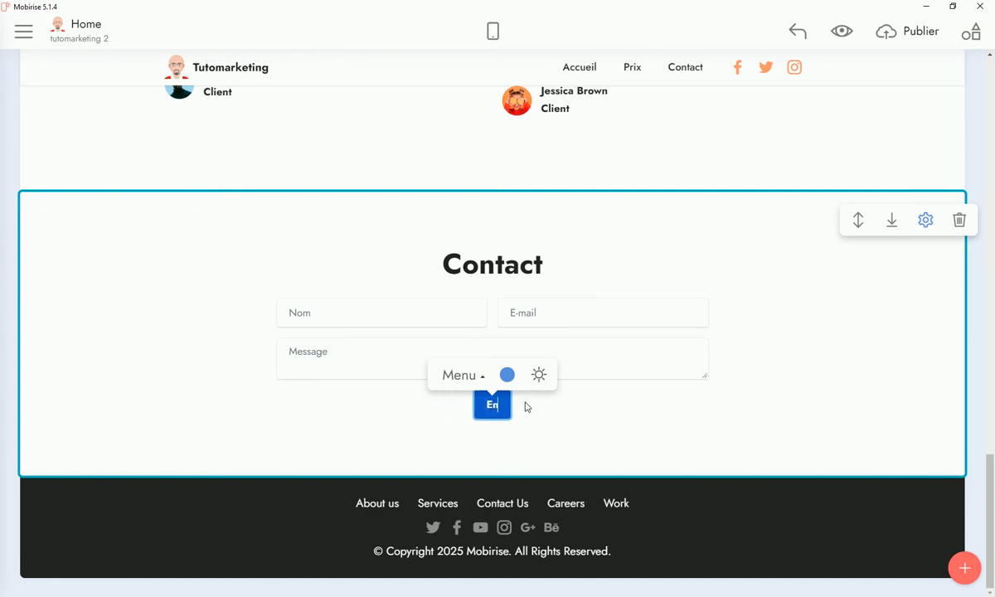
type("voyer")
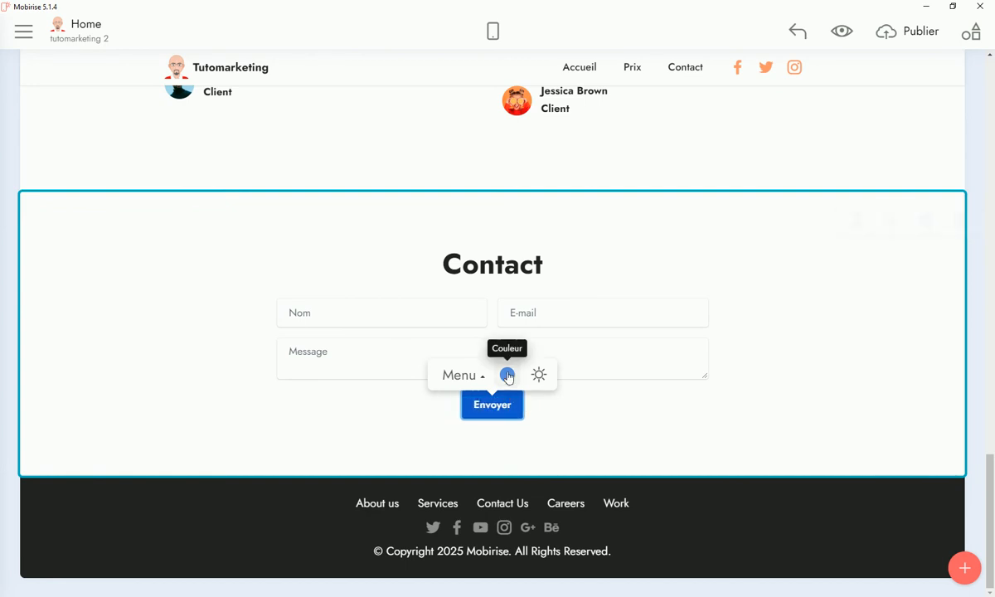
left_click(507, 375)
left_click(557, 240)
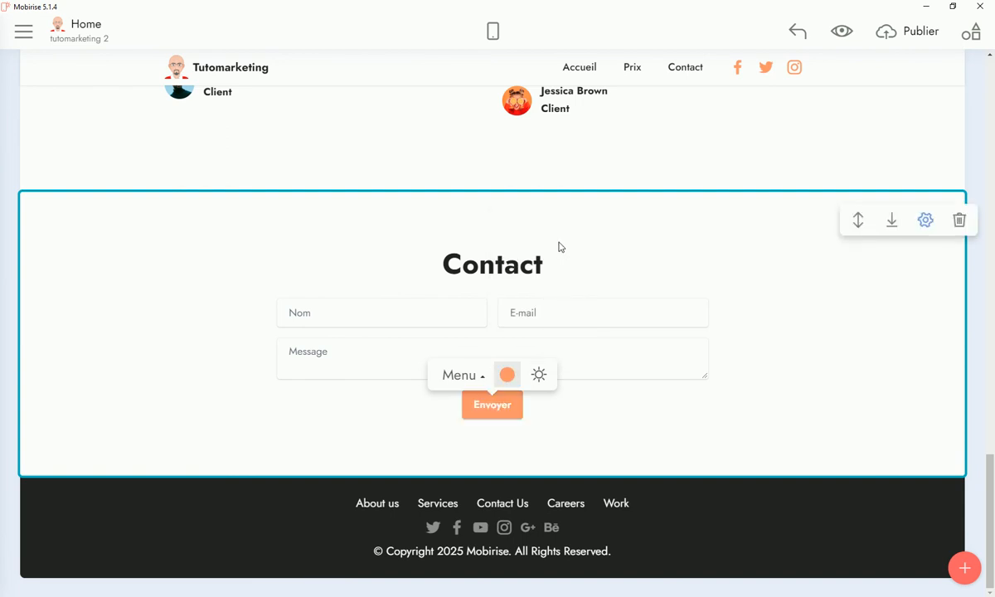
left_click(858, 368)
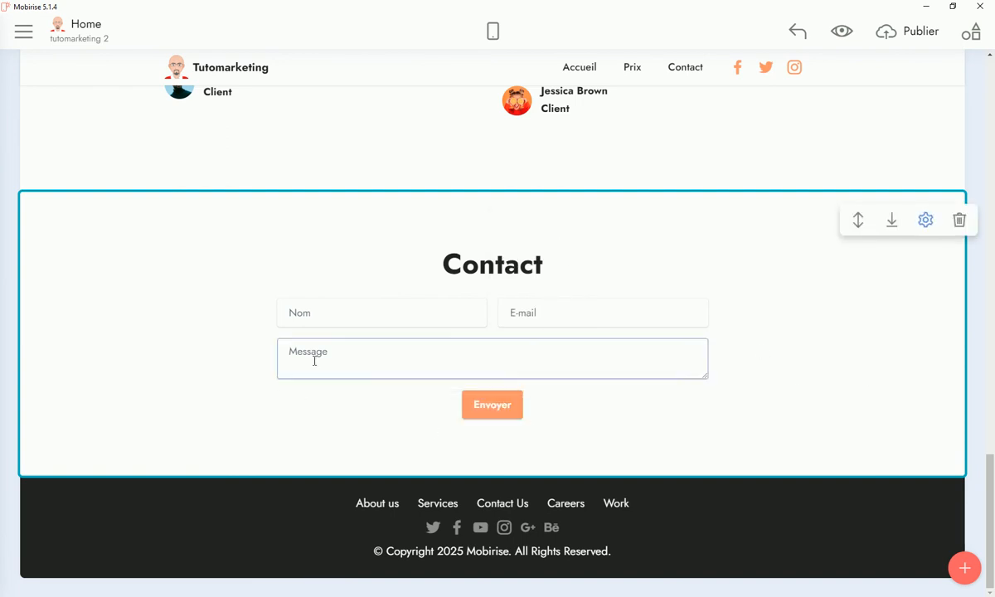